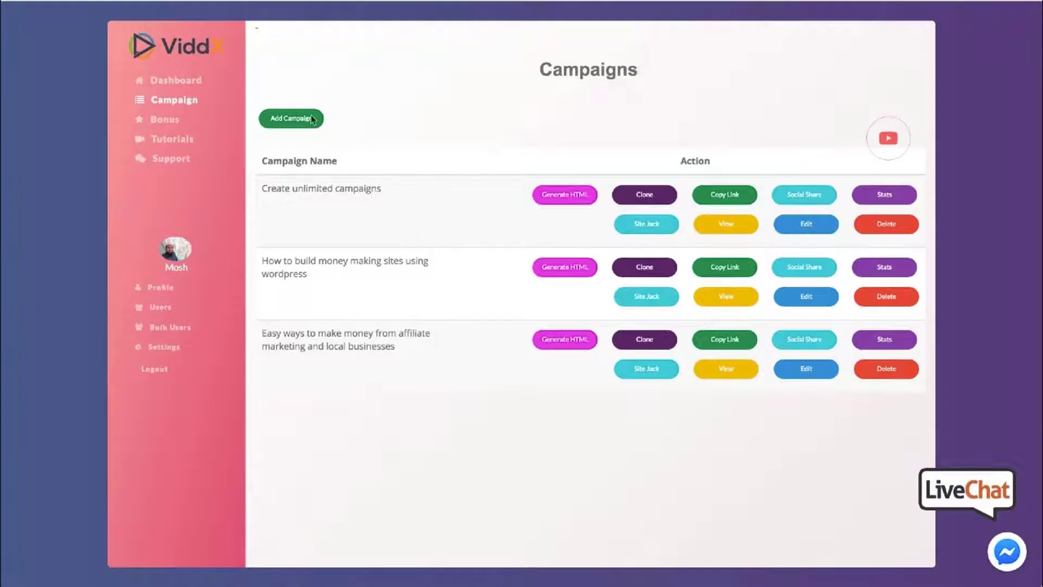
Create the '3 Step Dog Training' campaign with a 'dog' image-search thumbnail and pasted description
click(299, 119)
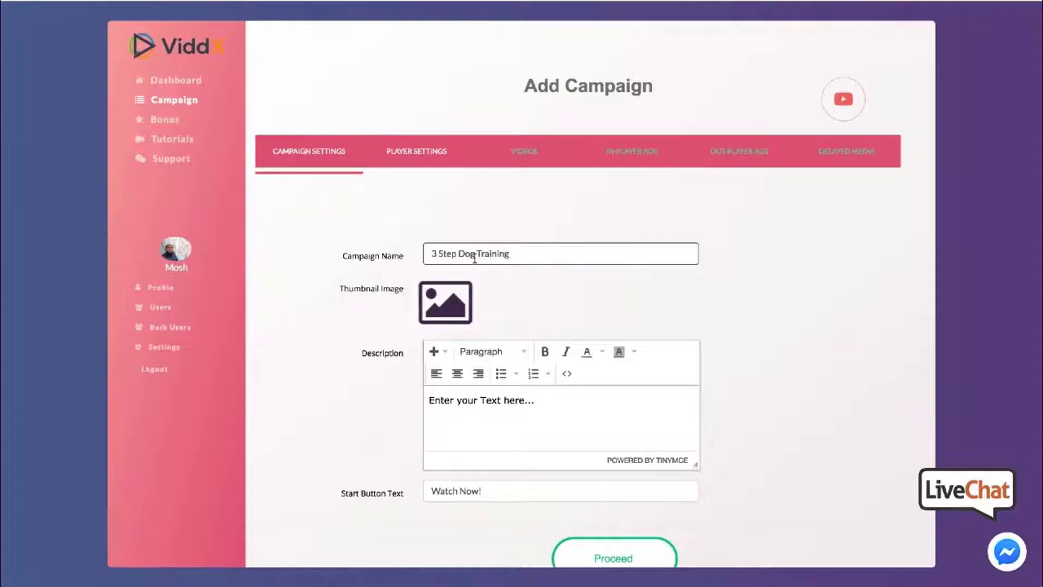
click(459, 313)
click(338, 77)
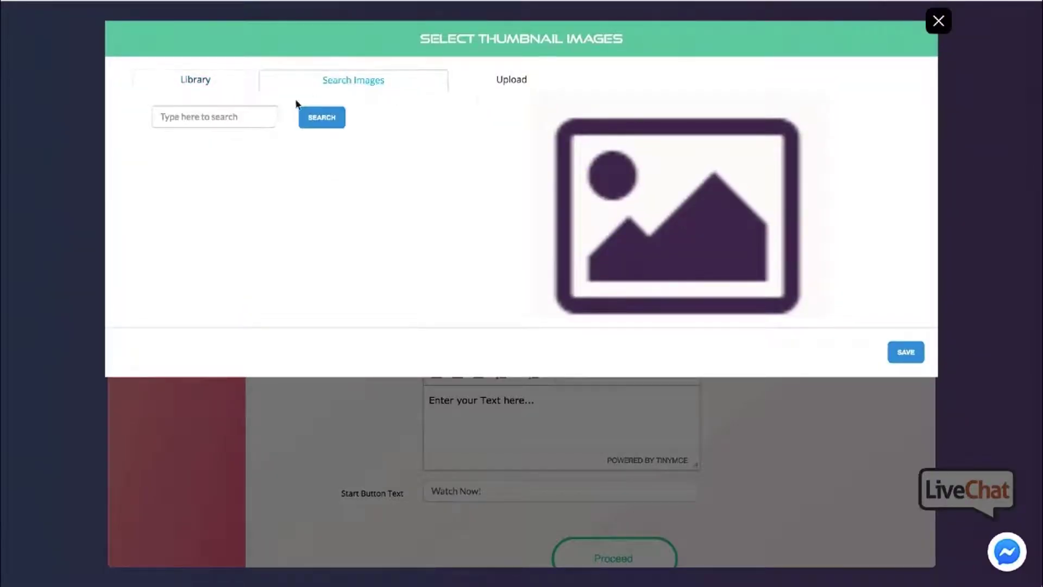
click(174, 119)
text(dog)
click(332, 119)
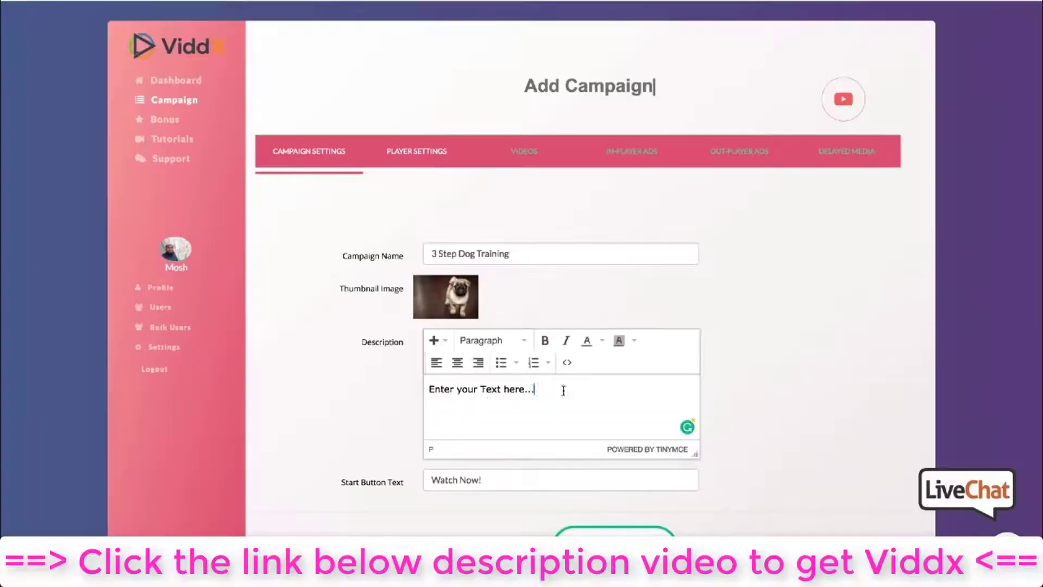
key(ctrl+v)
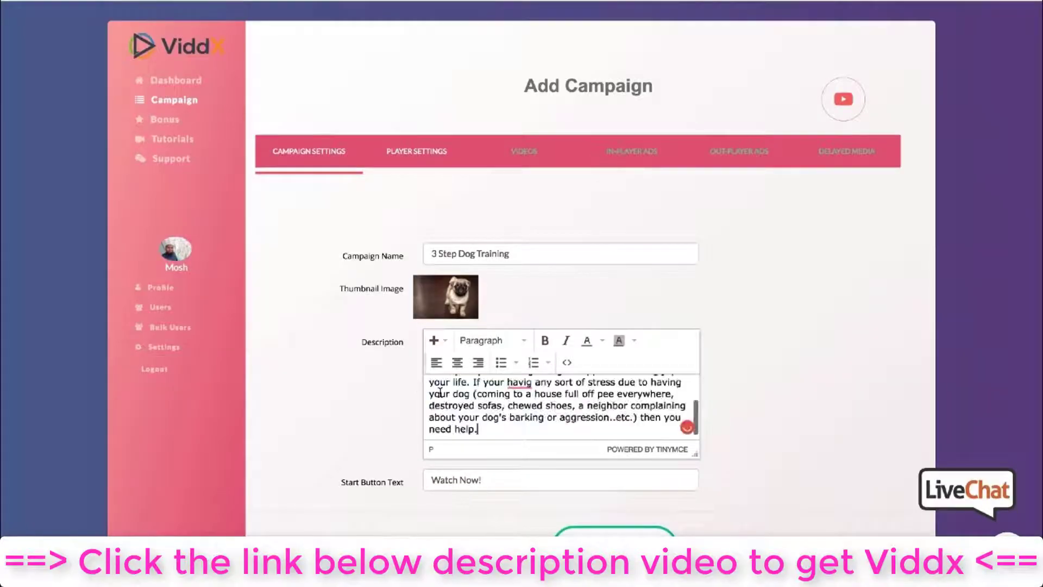
scroll(769, 394, down, 1)
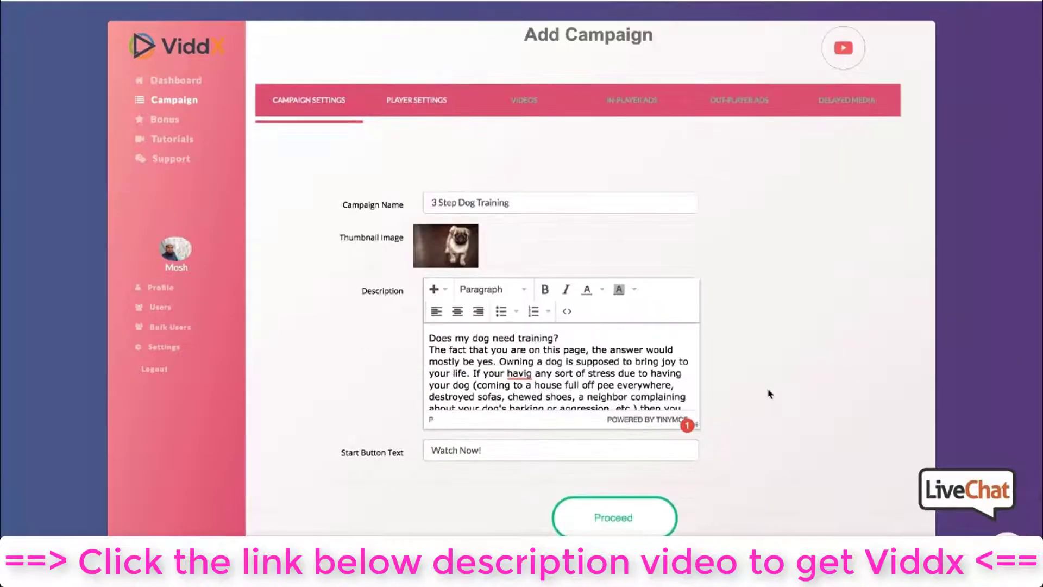
Save the campaign settings and pick a YouTube 'dog training' clip for Training-1
click(608, 519)
text(dog training)
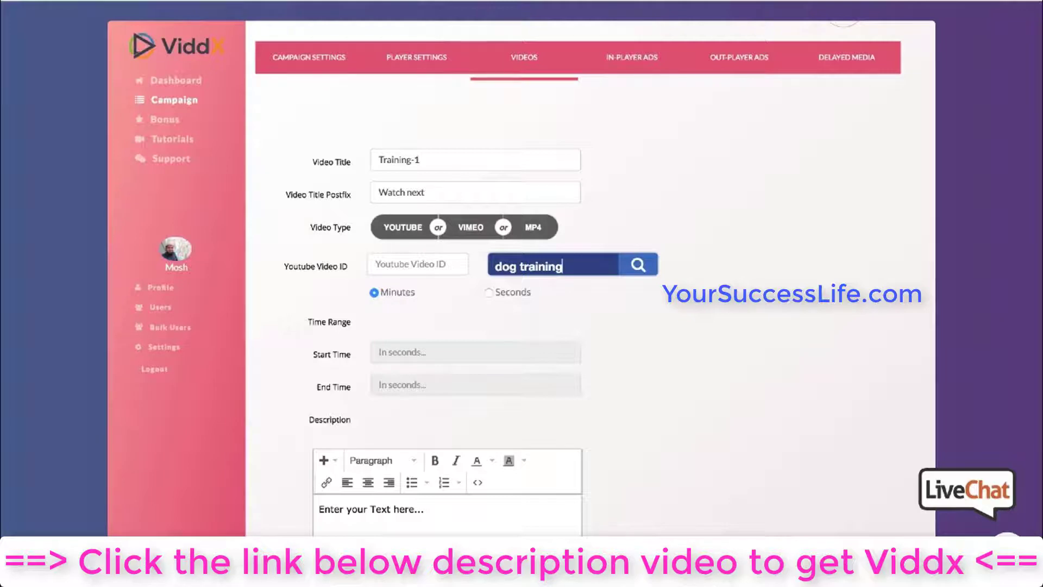
click(638, 266)
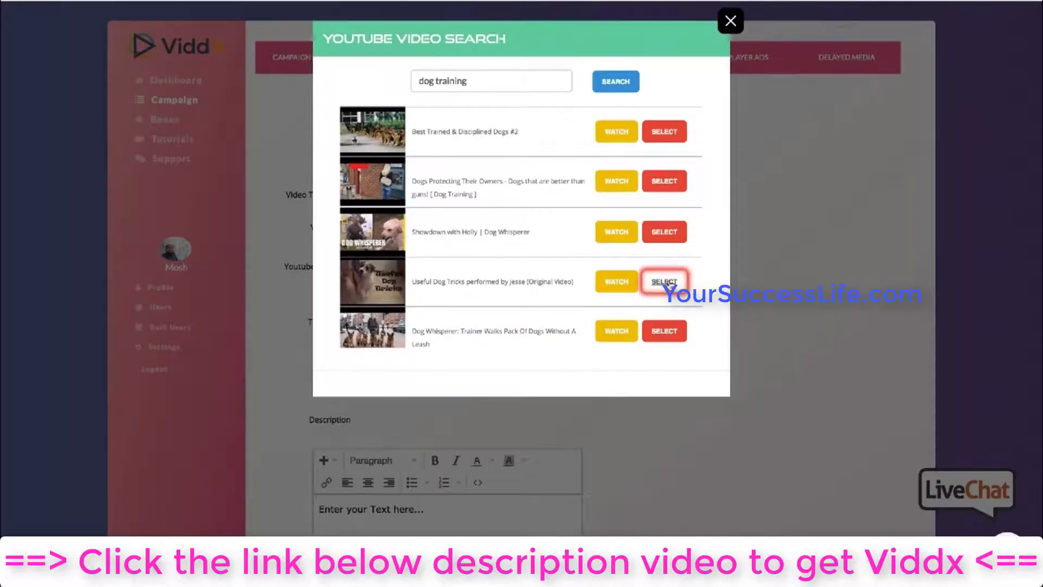
click(669, 283)
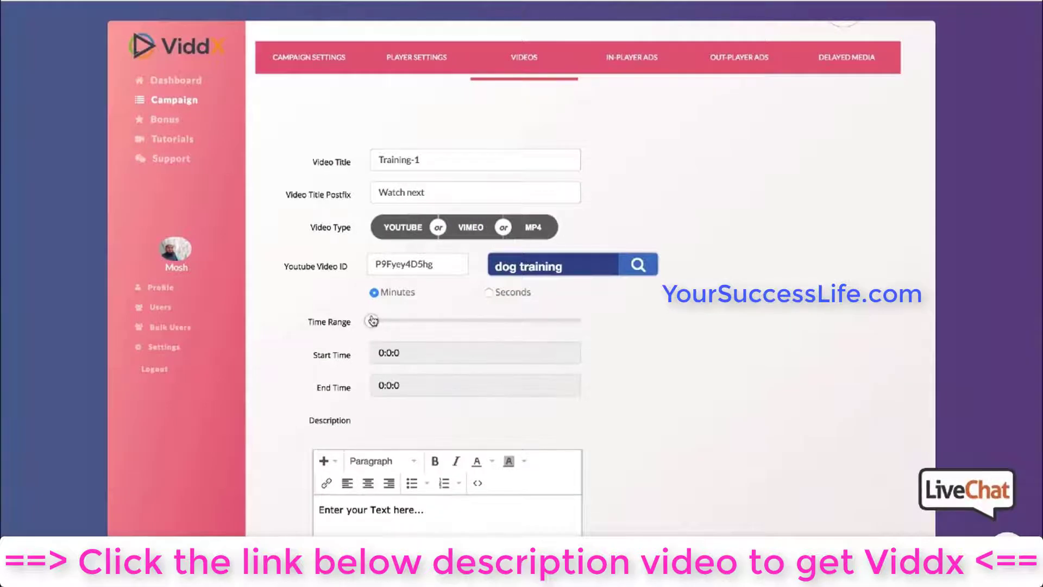
scroll(451, 375, down, 3)
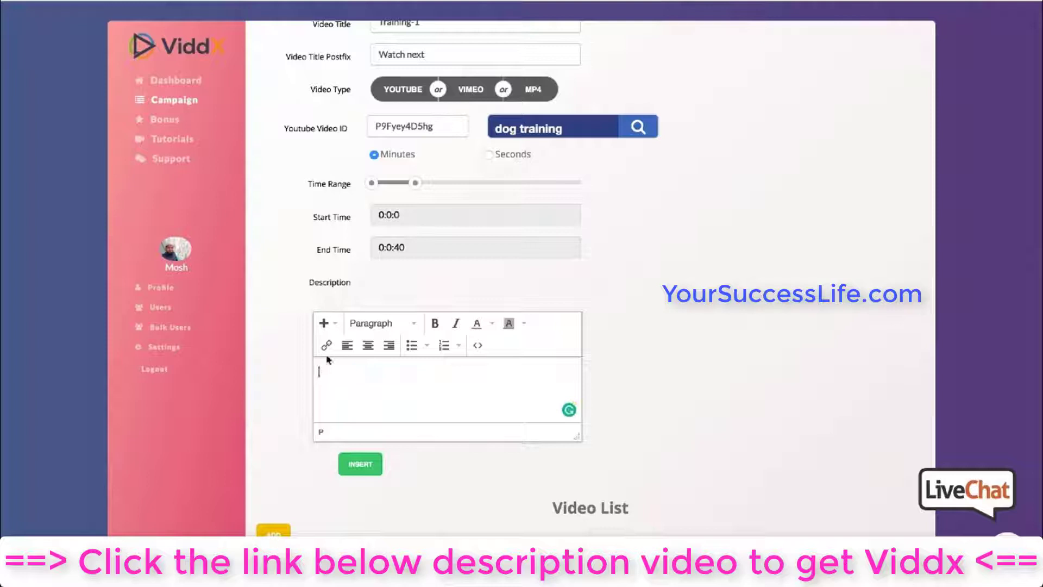
Add a new-window affiliate link as Heading 2 to the description and insert Training-1
click(333, 324)
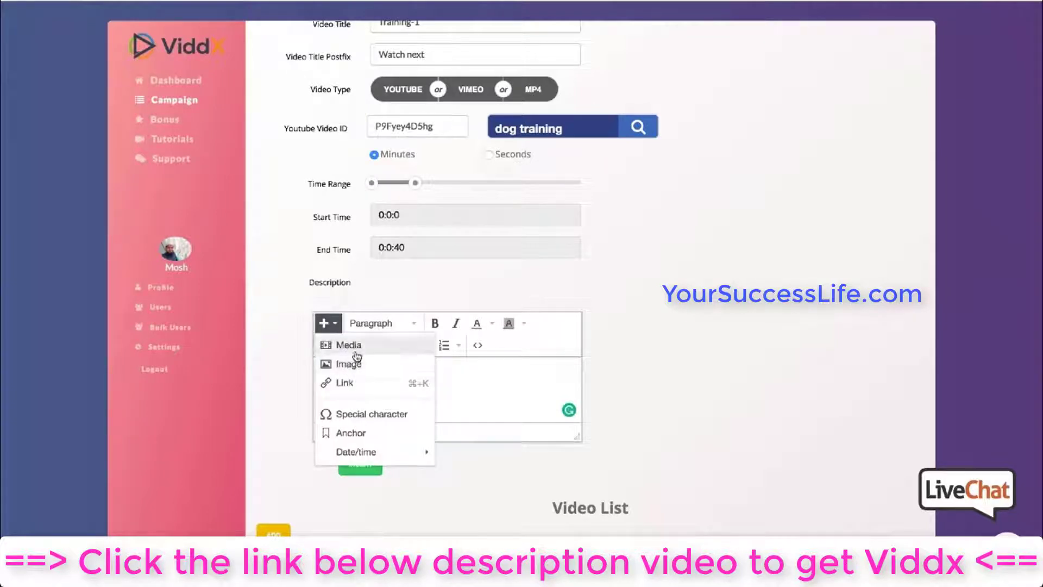
click(347, 384)
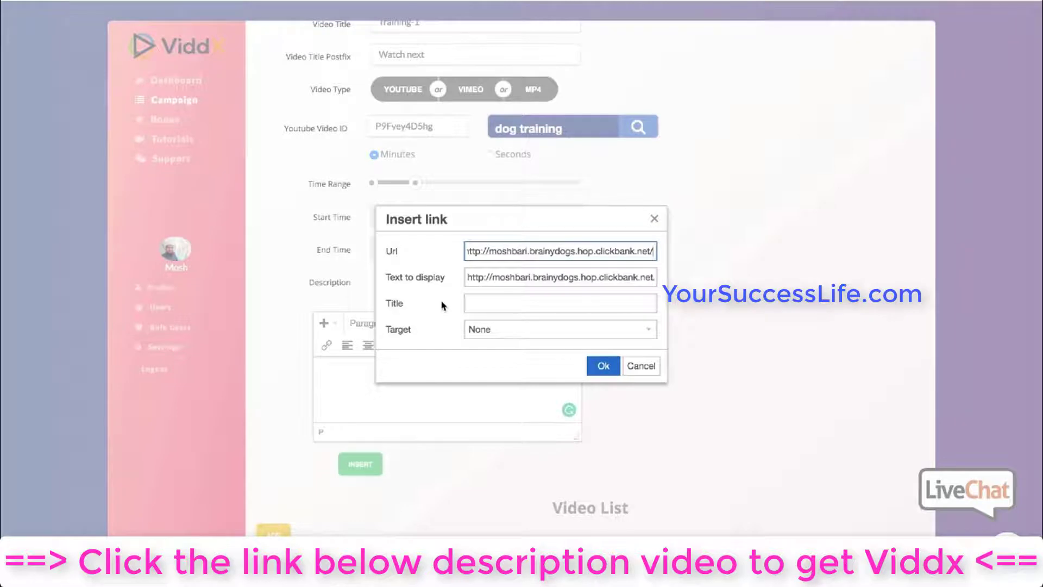
click(506, 323)
click(512, 369)
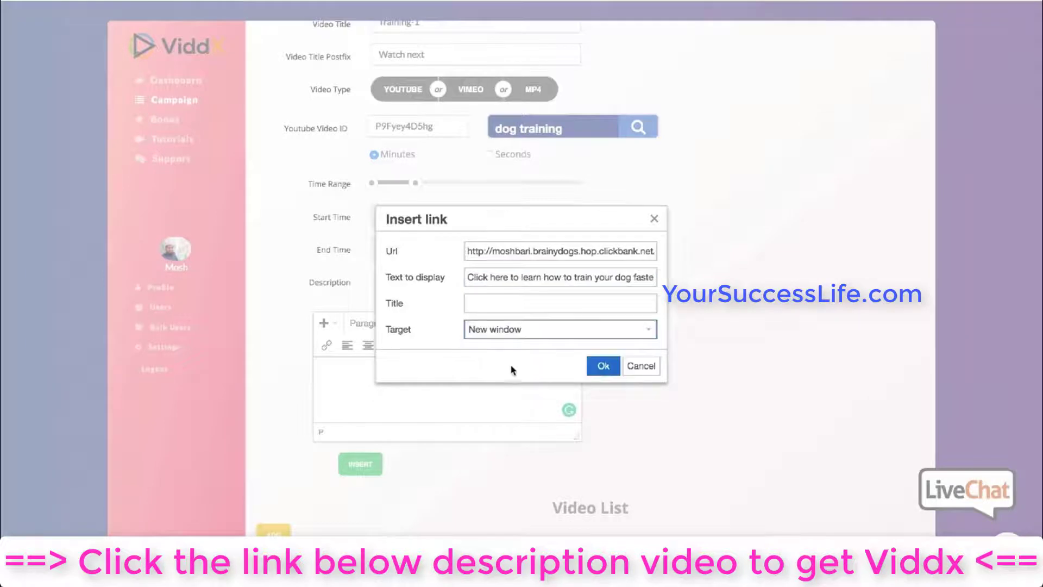
click(603, 367)
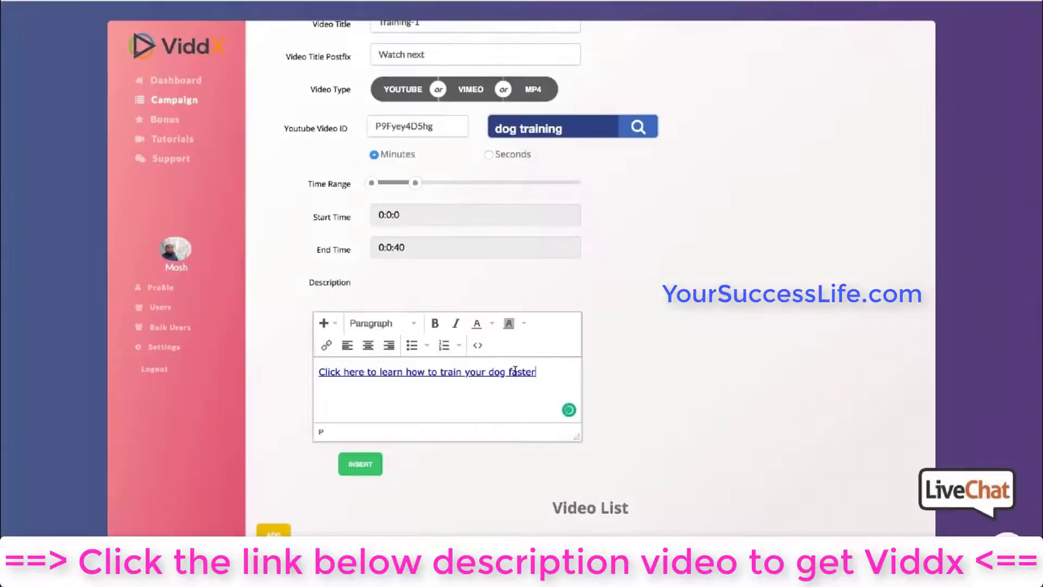
click(387, 325)
click(380, 399)
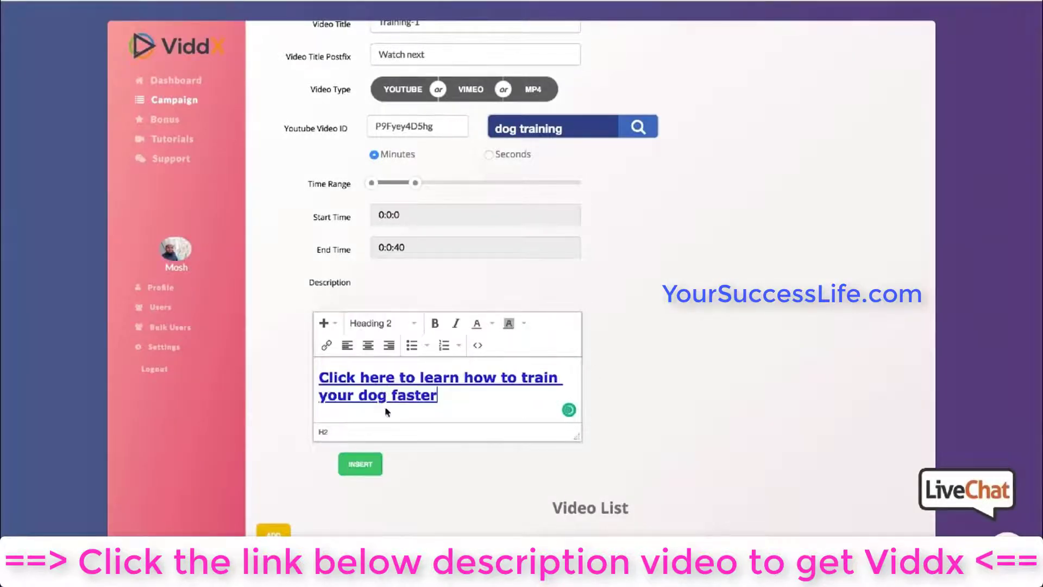
click(361, 465)
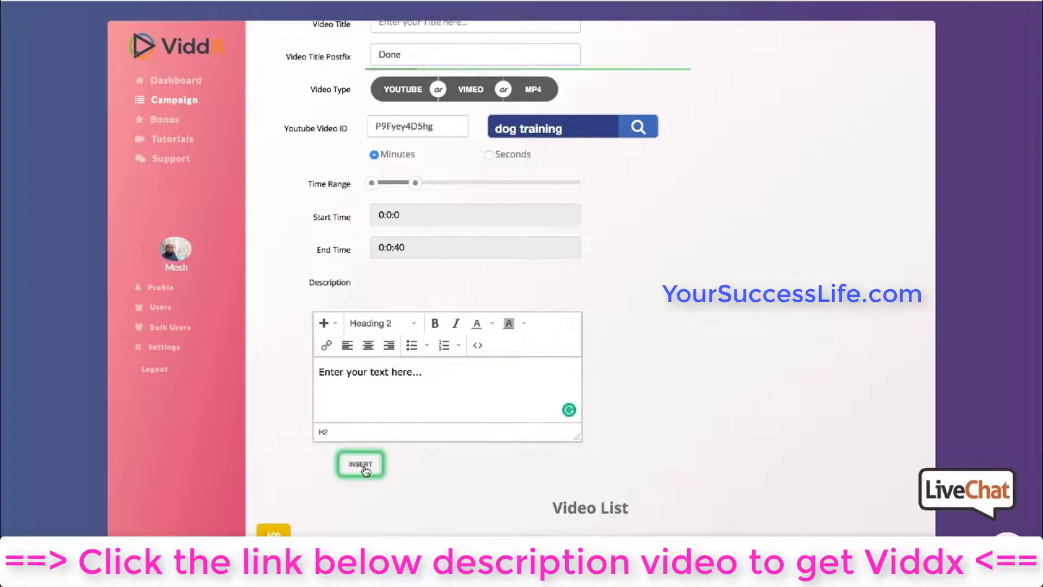
Enter Training-2's title postfix and pick a YouTube dog-training clip for it
scroll(498, 190, up, 3)
text(Training-2)
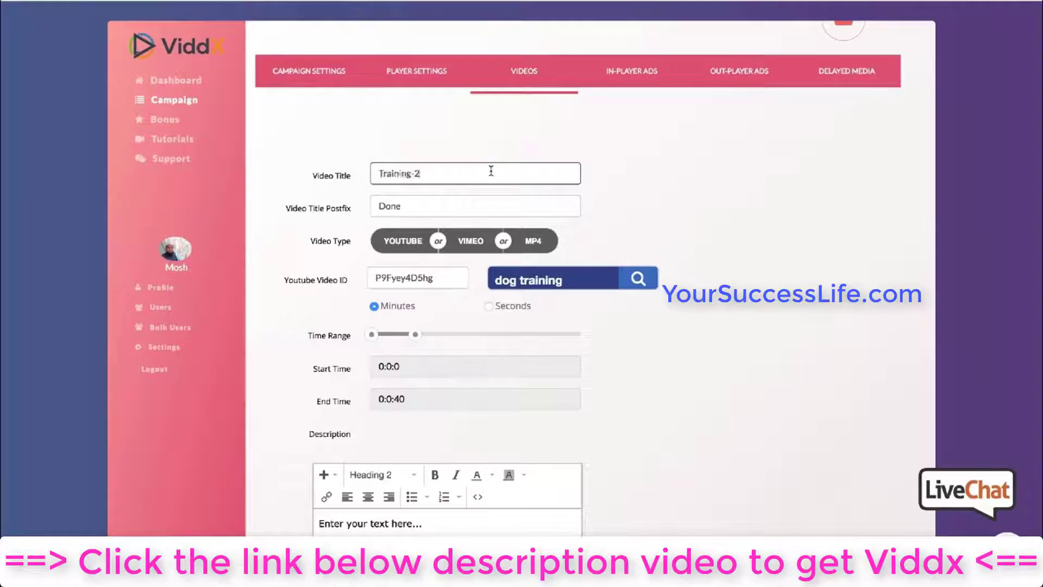
key(Tab)
text(Watch next)
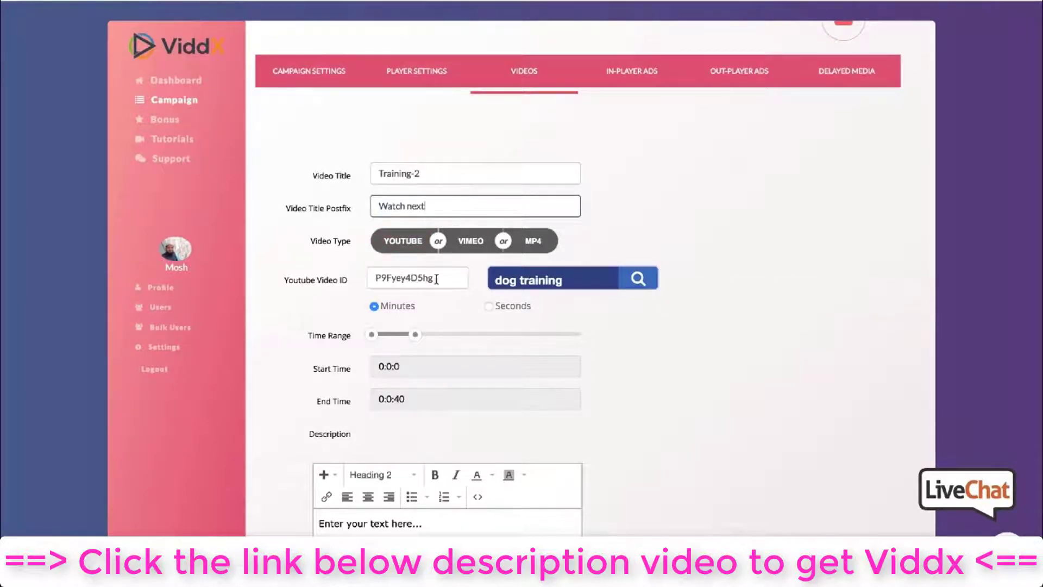
click(639, 278)
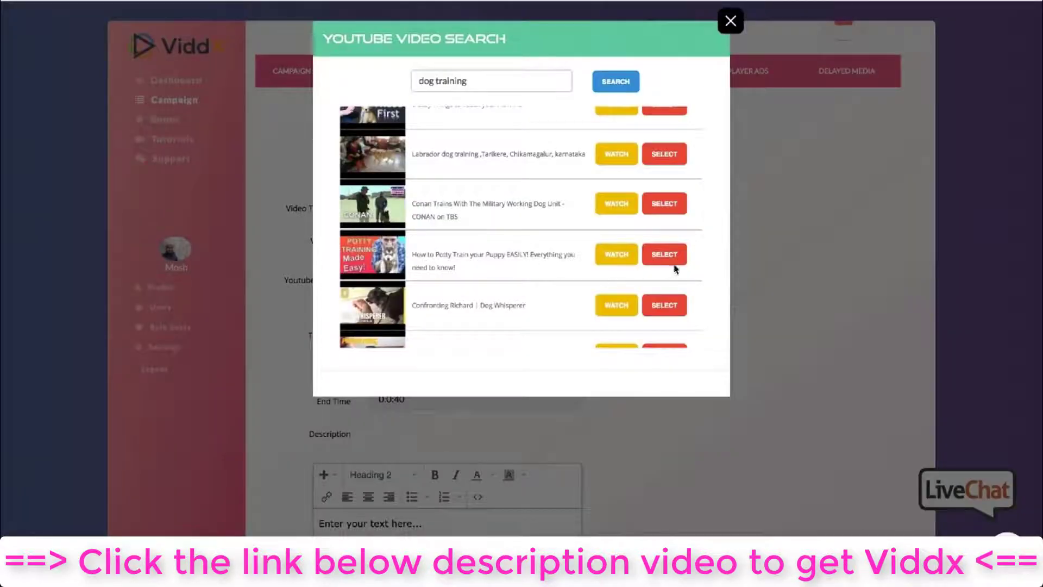
click(672, 254)
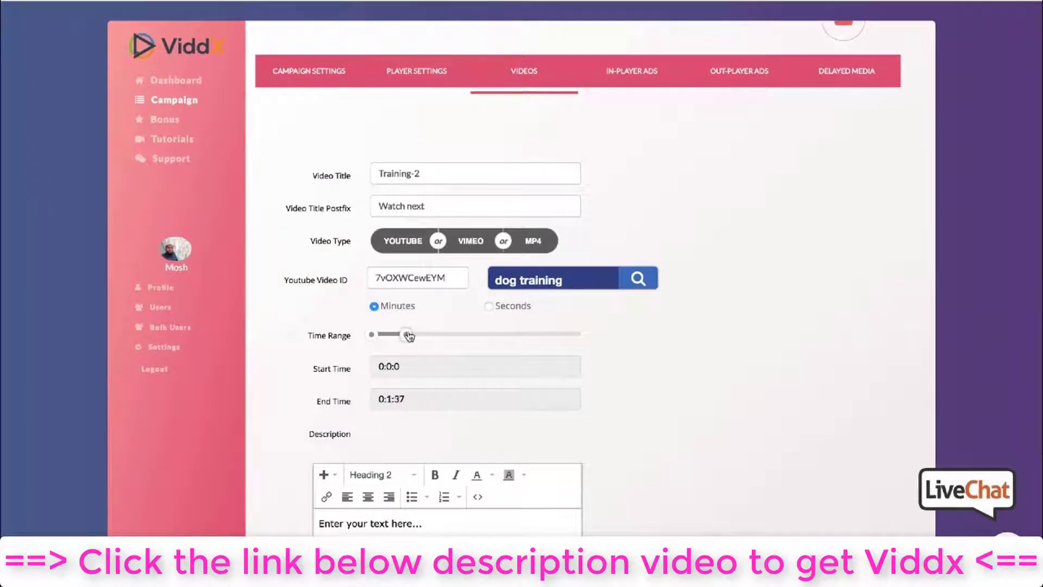
scroll(381, 421, down, 2)
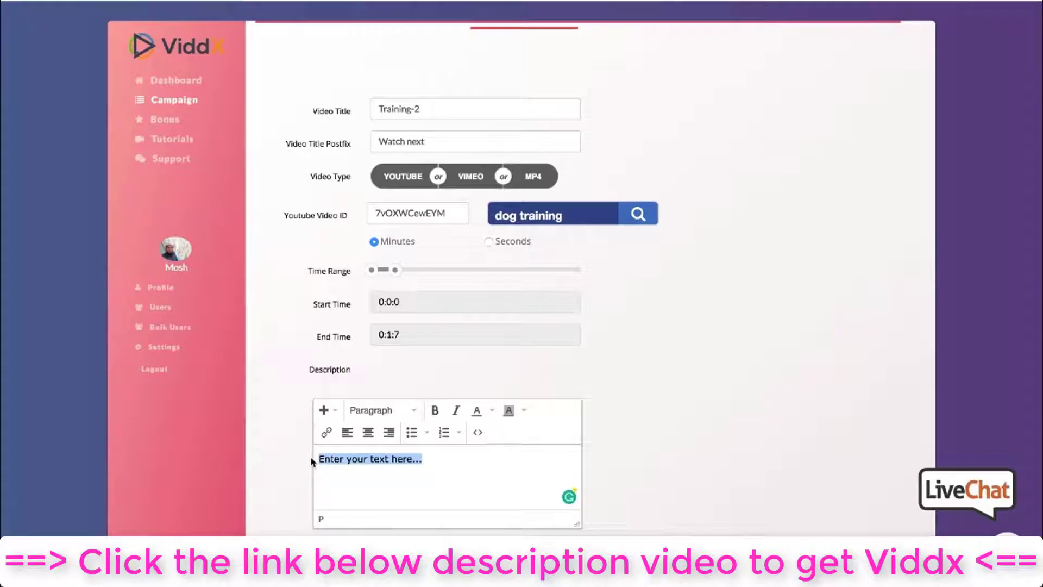
Insert a new-window Heading 2 link reading 'Still on the fence? Get access now'
click(328, 410)
click(335, 468)
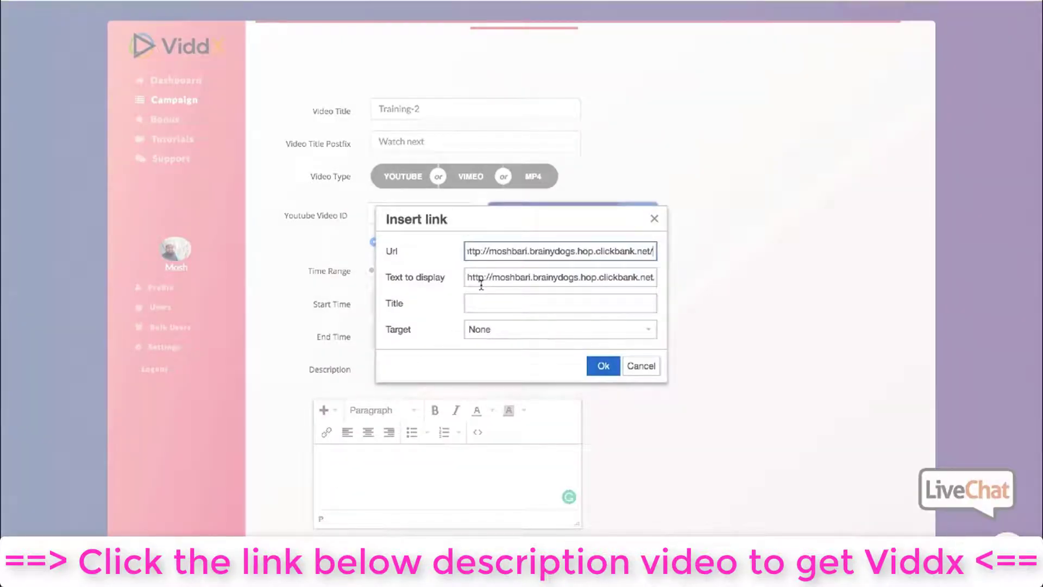
click(533, 278)
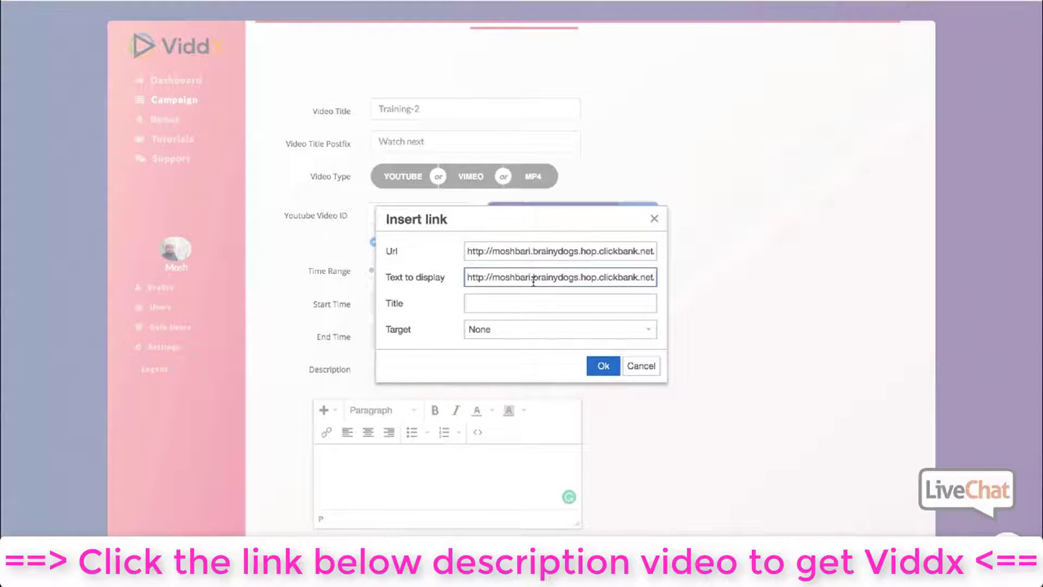
text(Still on the fence? Get access now)
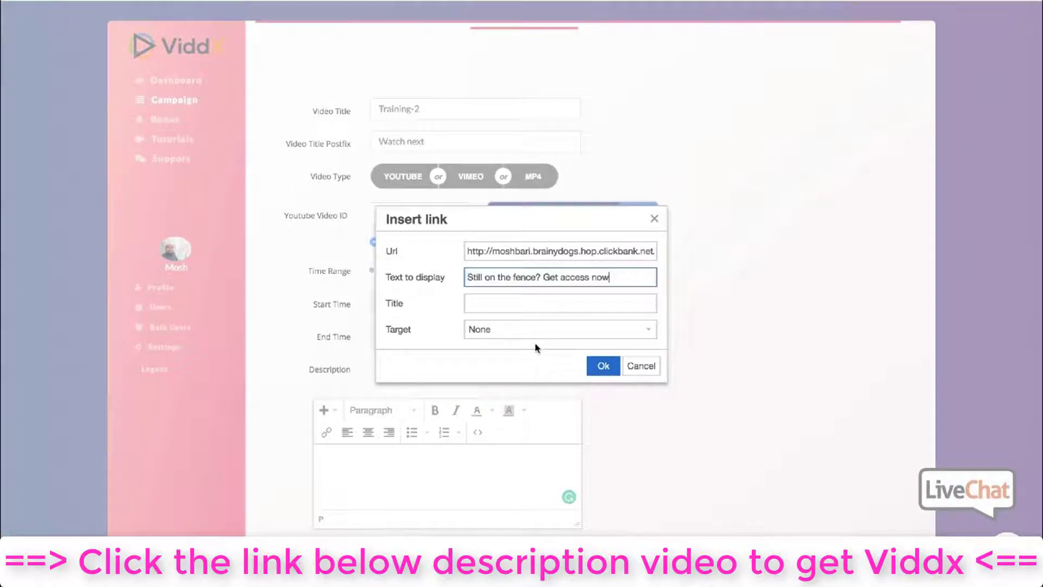
click(538, 333)
click(526, 371)
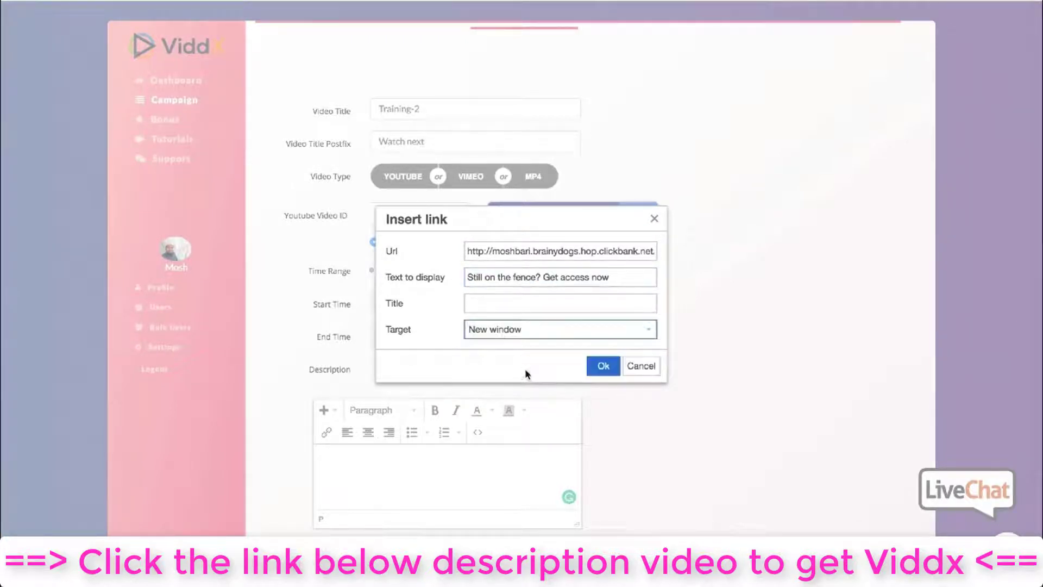
click(596, 371)
click(390, 413)
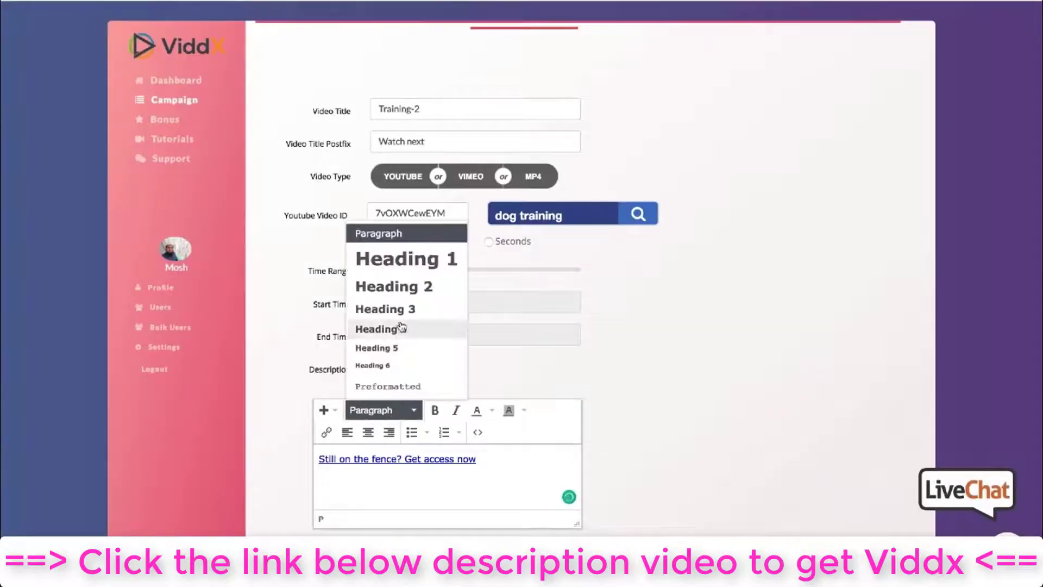
click(414, 288)
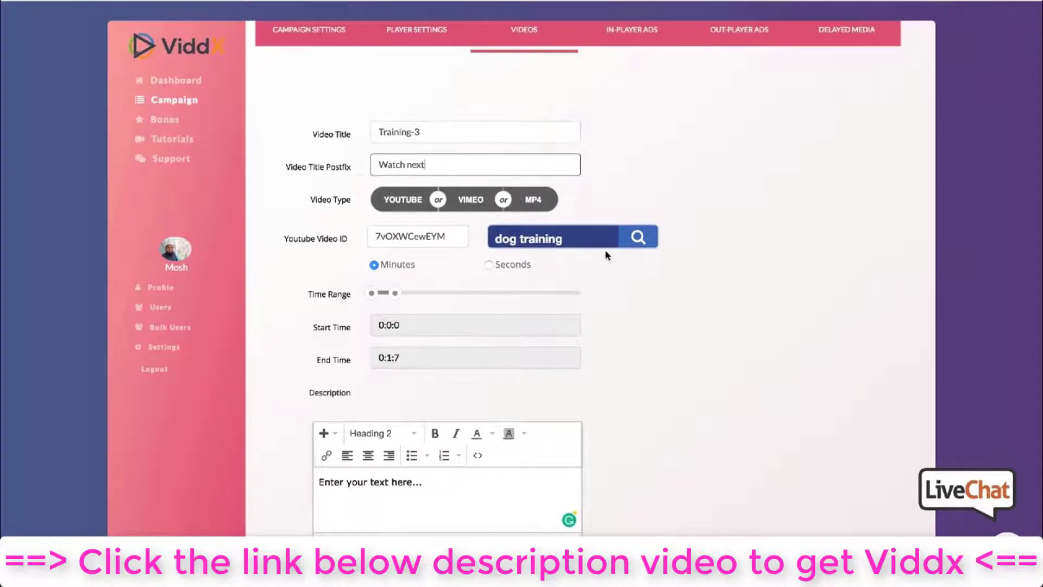
Pick YouTube clip TxsQ4DI74Q8 for Training-3, spanning 0:00–2:12
click(630, 241)
click(670, 292)
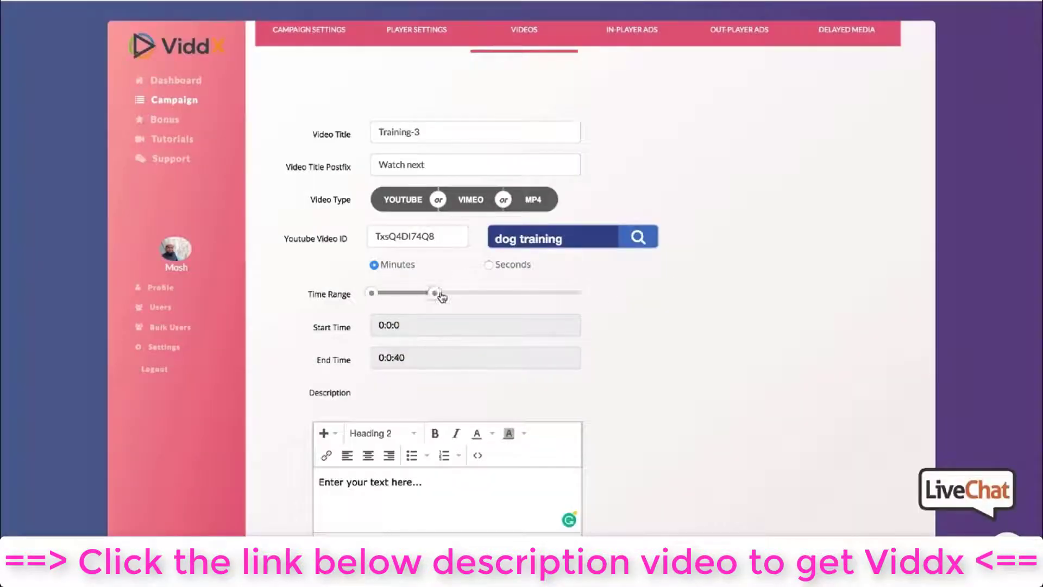
scroll(501, 301, down, 2)
drag(422, 408, 316, 409)
Add a new-window Heading 2 link 'Don't wait. Click here to learn now', insert Training-3, and publish
click(328, 381)
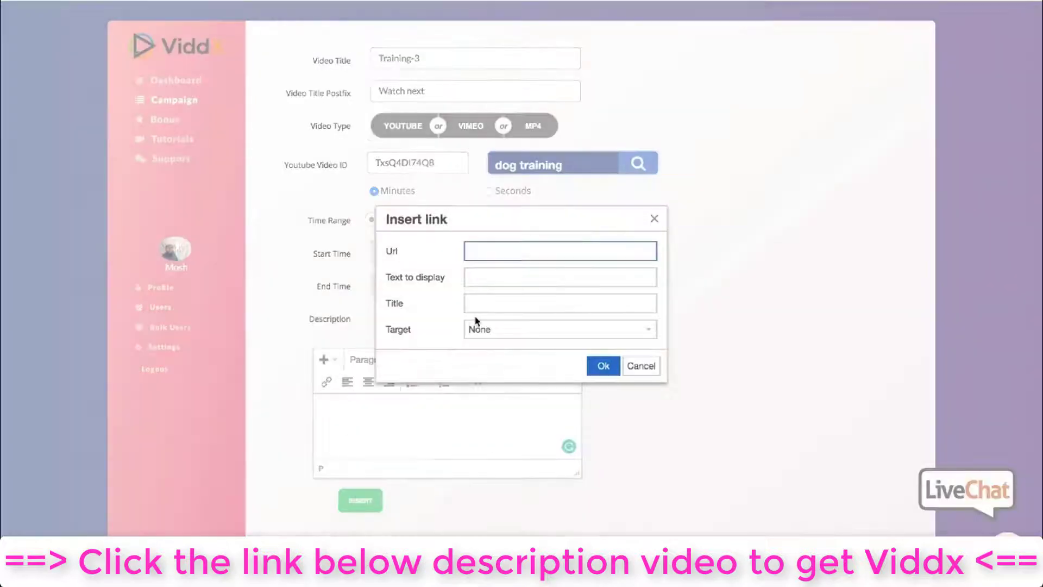
text(Don't wait. Click here to learn now)
click(560, 330)
click(489, 350)
click(603, 366)
click(380, 360)
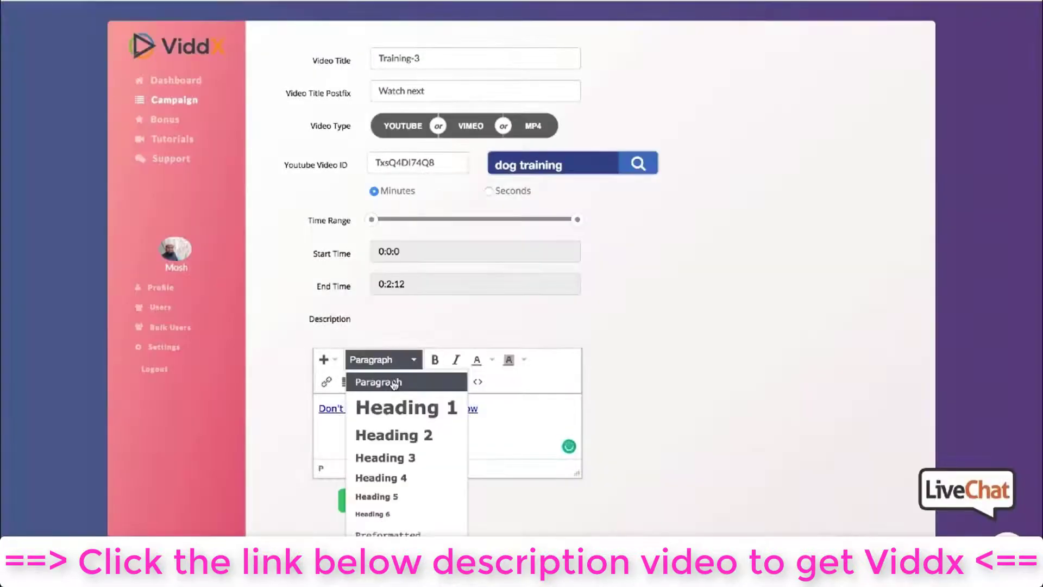
click(392, 434)
click(362, 502)
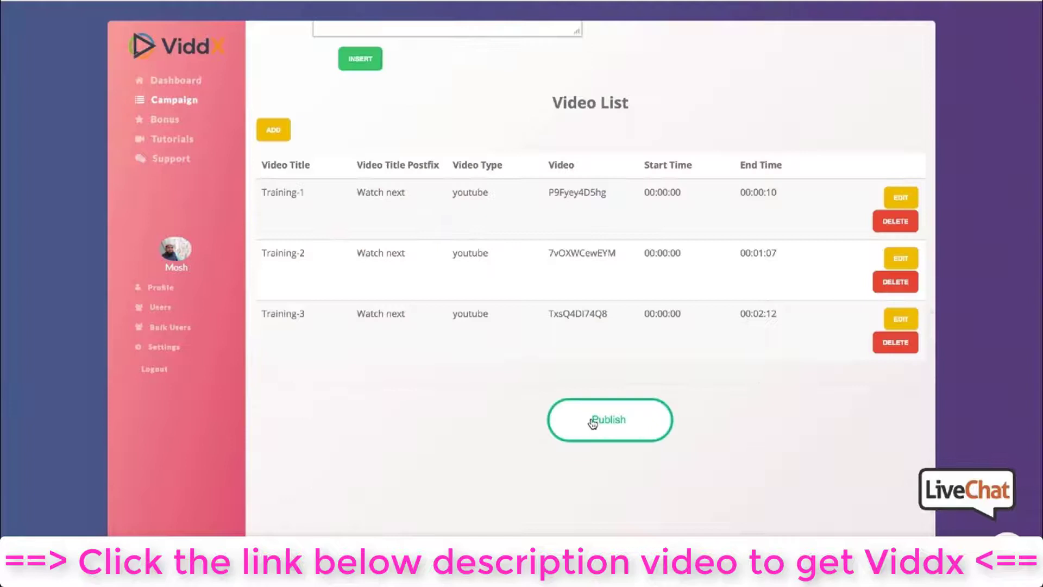
click(593, 423)
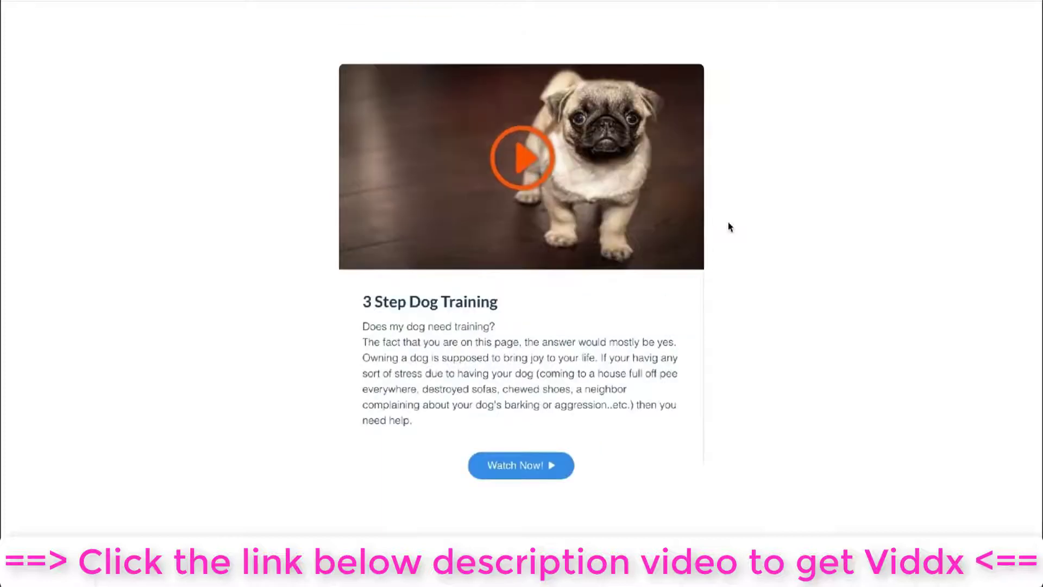
Play Training-1 on the campaign page, then advance to Training-2 (2/3)
click(523, 156)
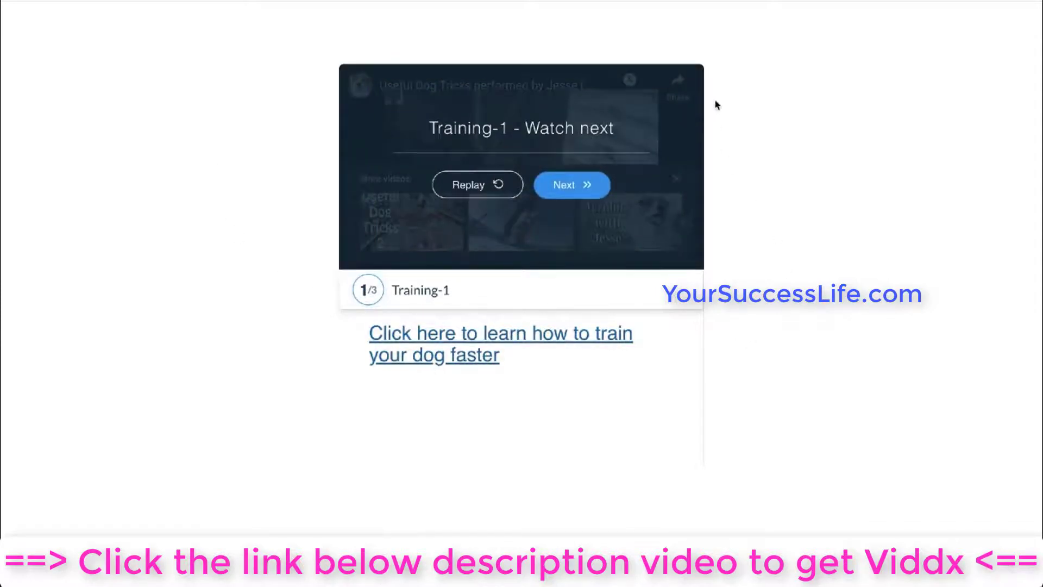
click(569, 191)
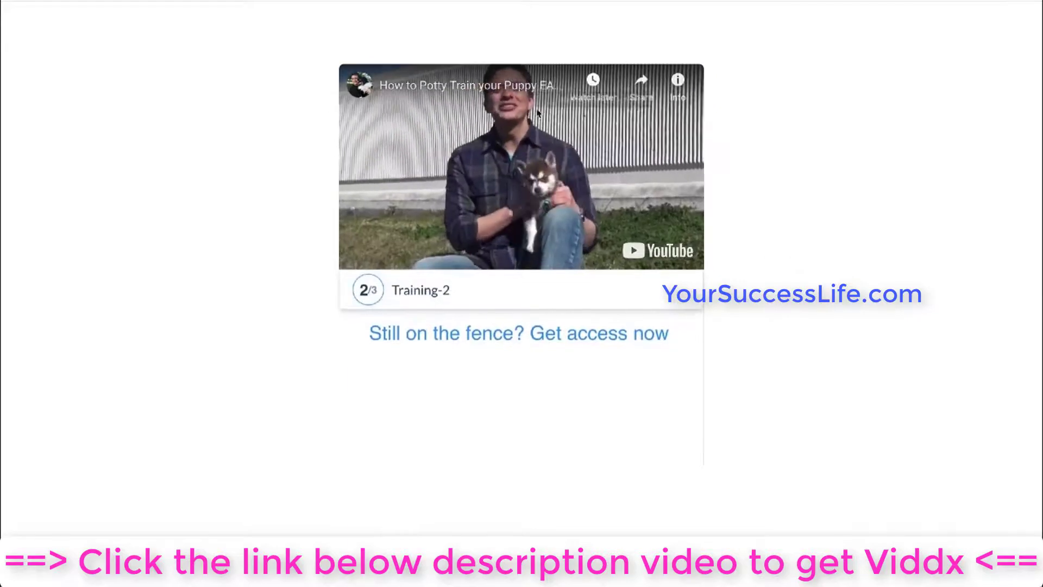
Follow the 'Get access now' link to the sales page and scroll through it
click(508, 334)
scroll(697, 260, down, 5)
scroll(698, 261, down, 5)
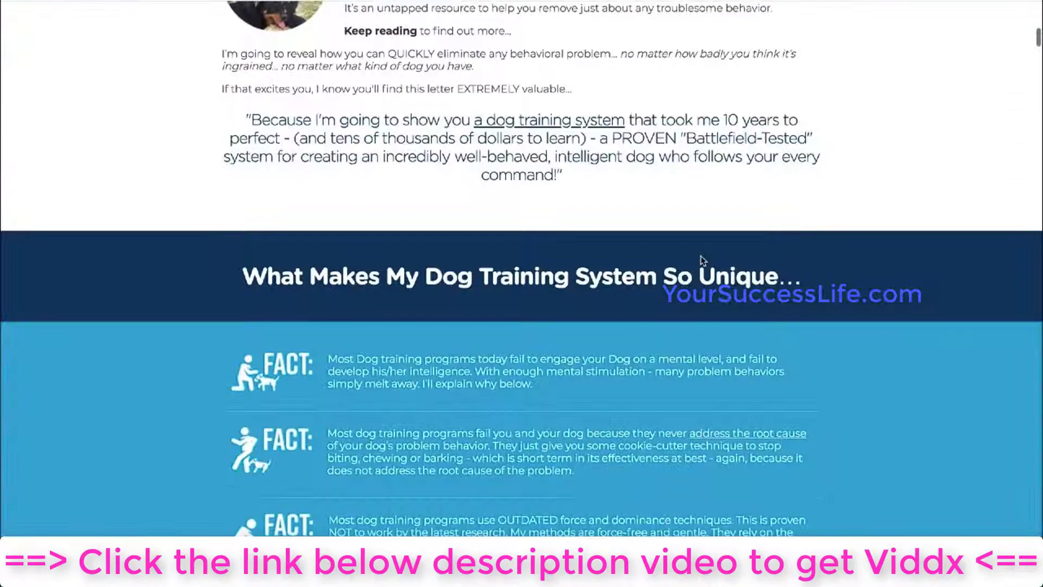
scroll(698, 262, down, 5)
scroll(700, 262, down, 5)
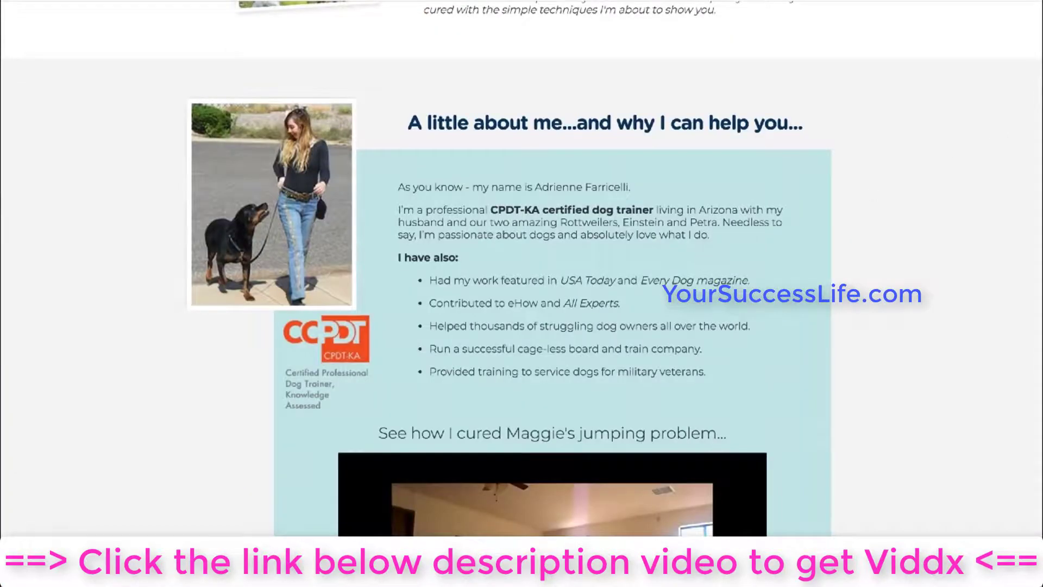
click(1035, 110)
drag(1037, 103, 1036, 216)
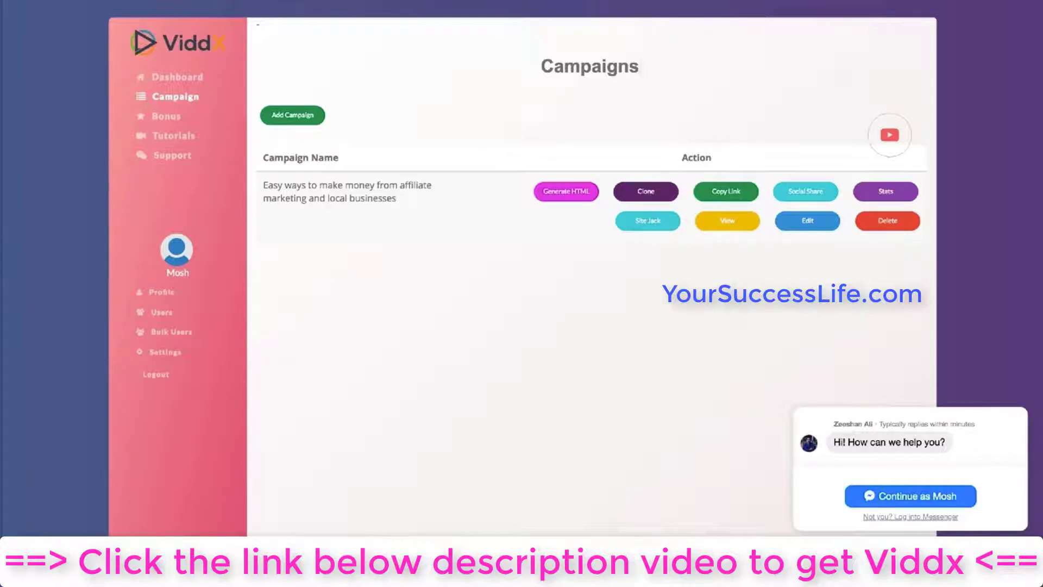
Edit the 'Easy ways to make money…' campaign and enlarge its description box to show all three points
click(800, 232)
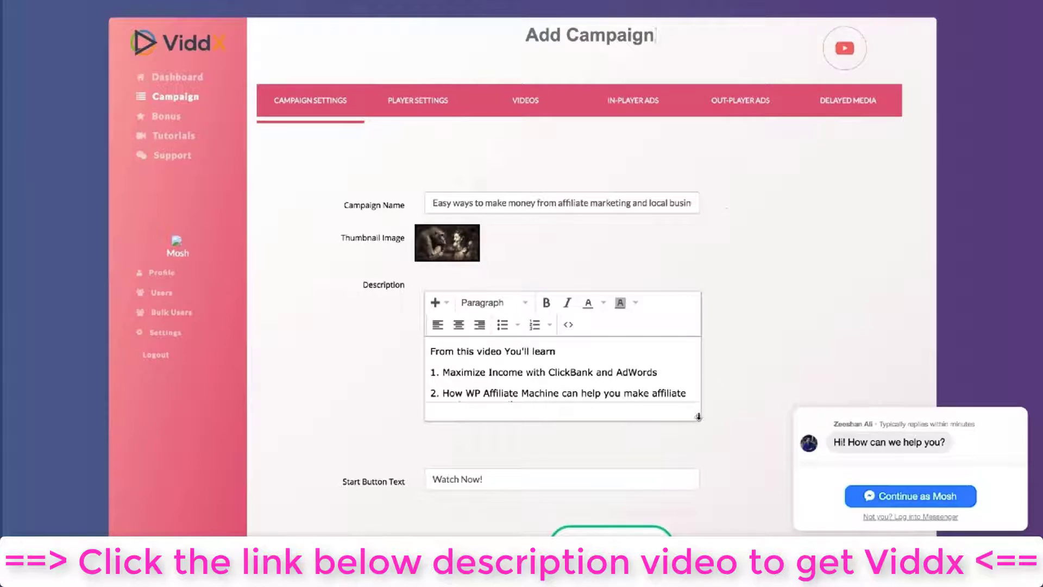
drag(698, 416, 699, 473)
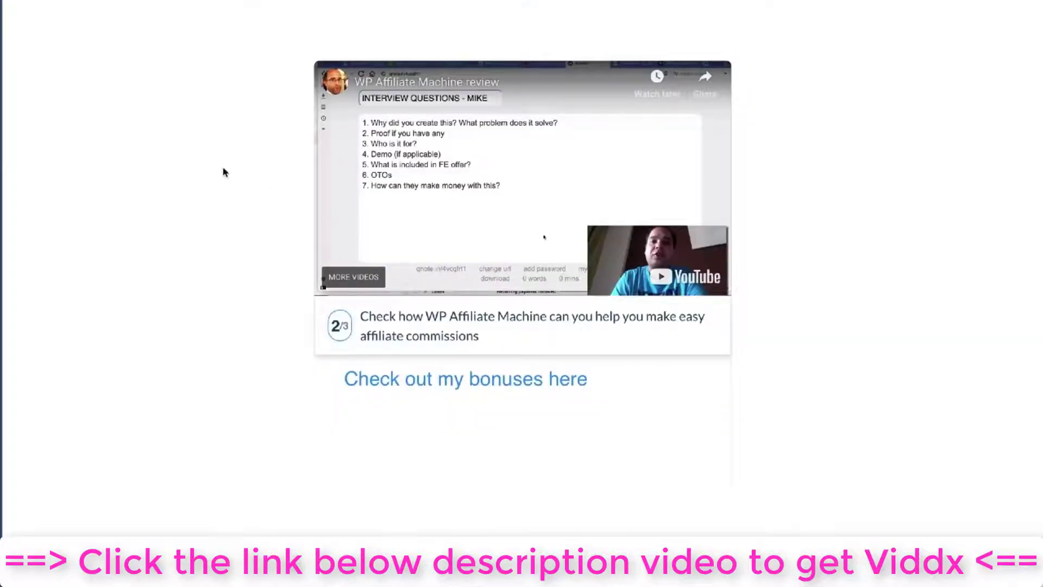
Reload the public campaign page and highlight its title and three description points
right_click(223, 169)
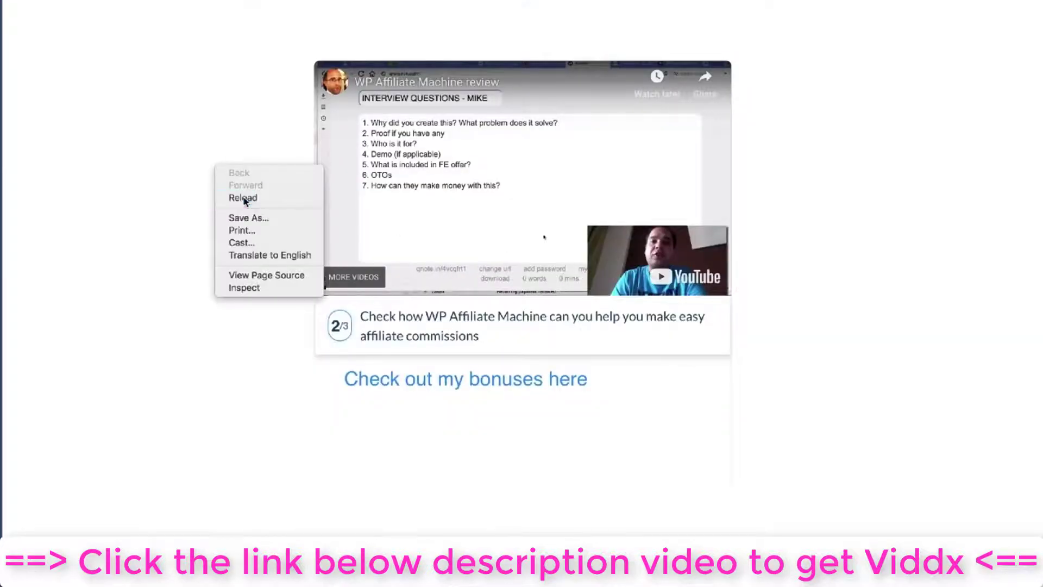
click(242, 197)
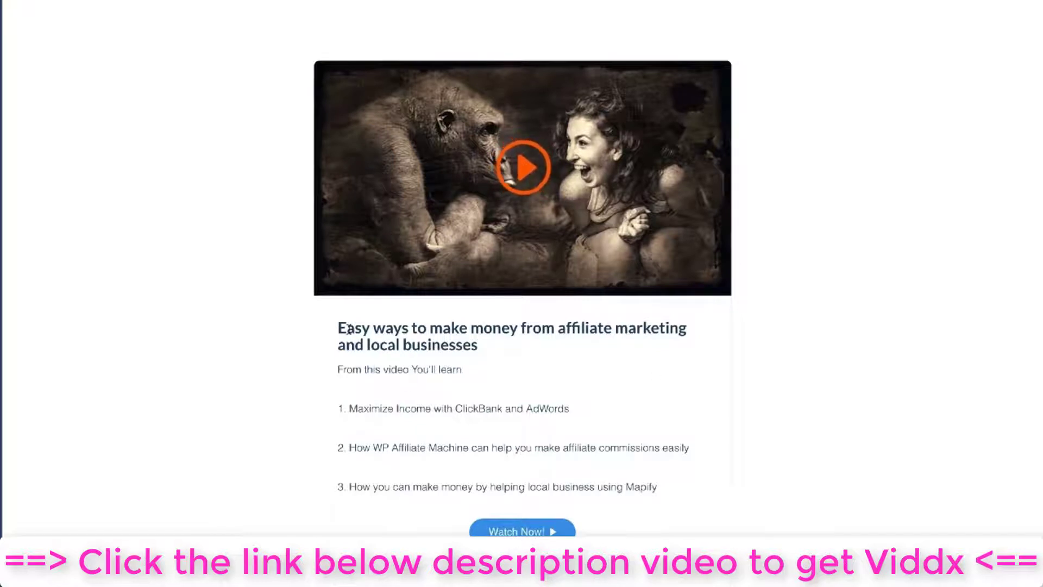
drag(346, 327, 463, 346)
click(366, 409)
drag(324, 409, 625, 476)
click(622, 474)
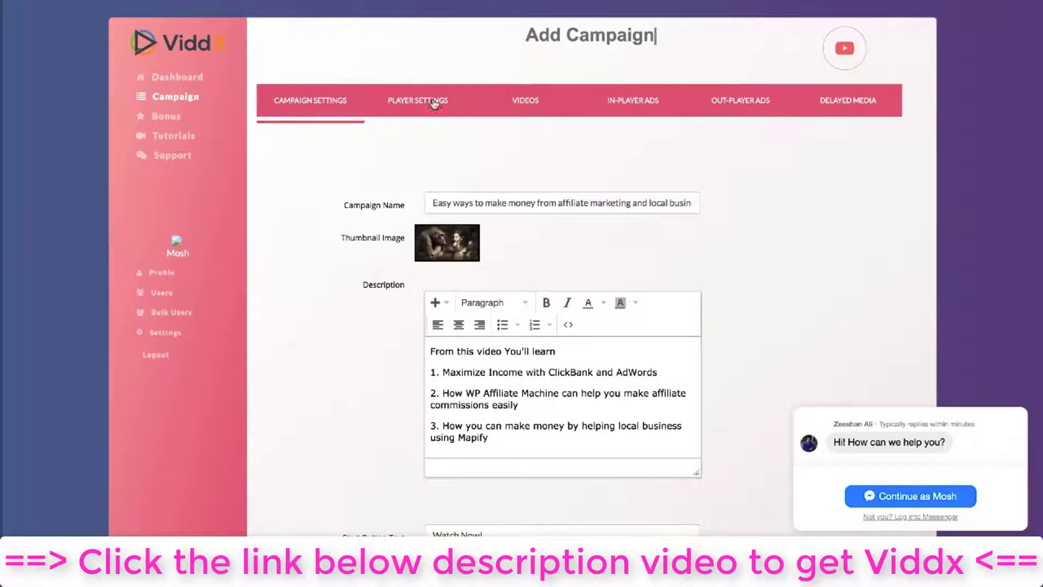
Open the campaign's VIDEOS tab and scroll down to its Video List
click(526, 103)
scroll(800, 299, down, 4)
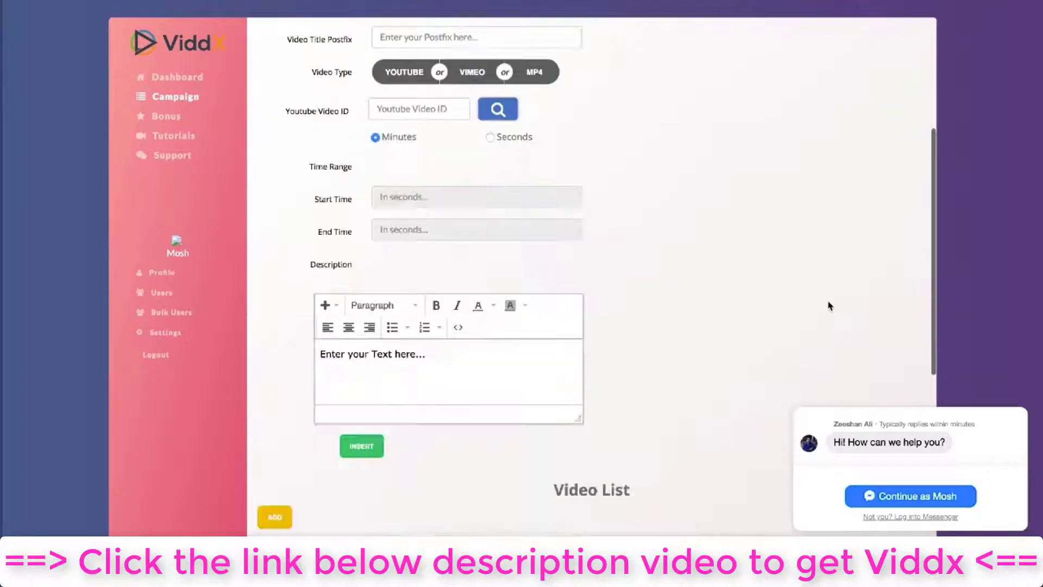
scroll(801, 298, down, 6)
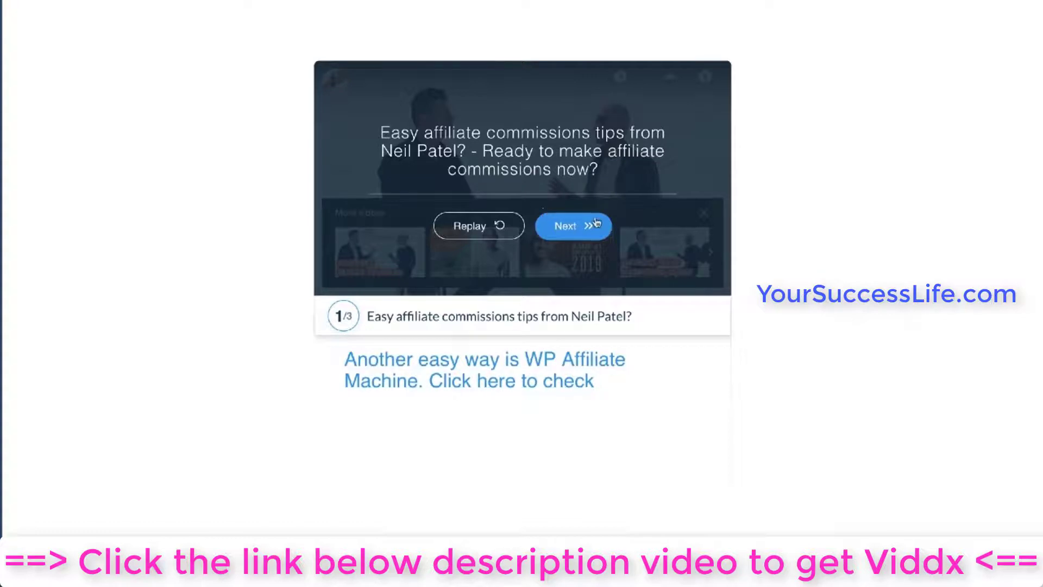
Advance to video 2/3 and play the WP Affiliate Machine review, closing the More videos overlay
click(570, 232)
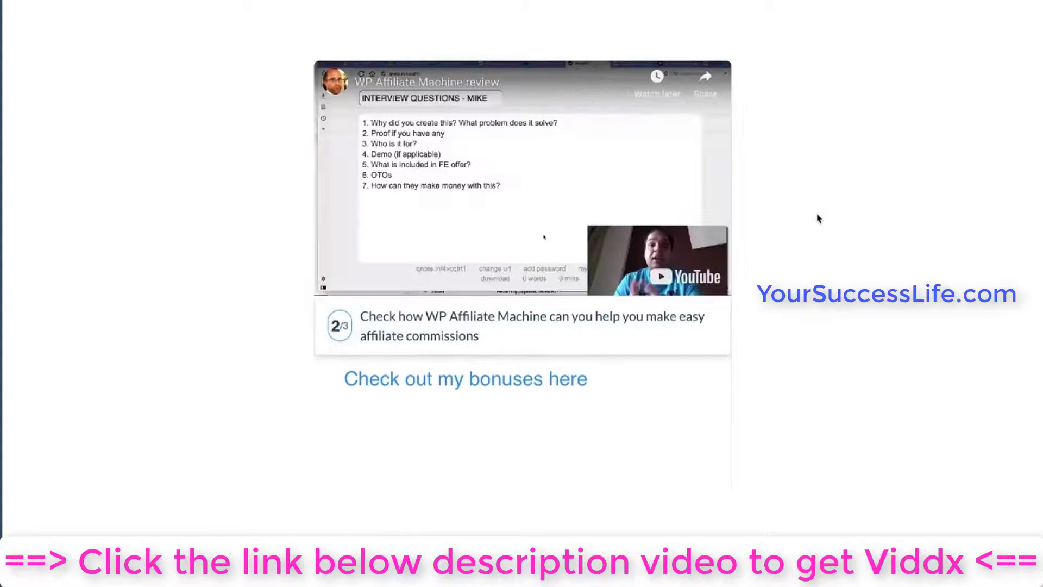
click(672, 189)
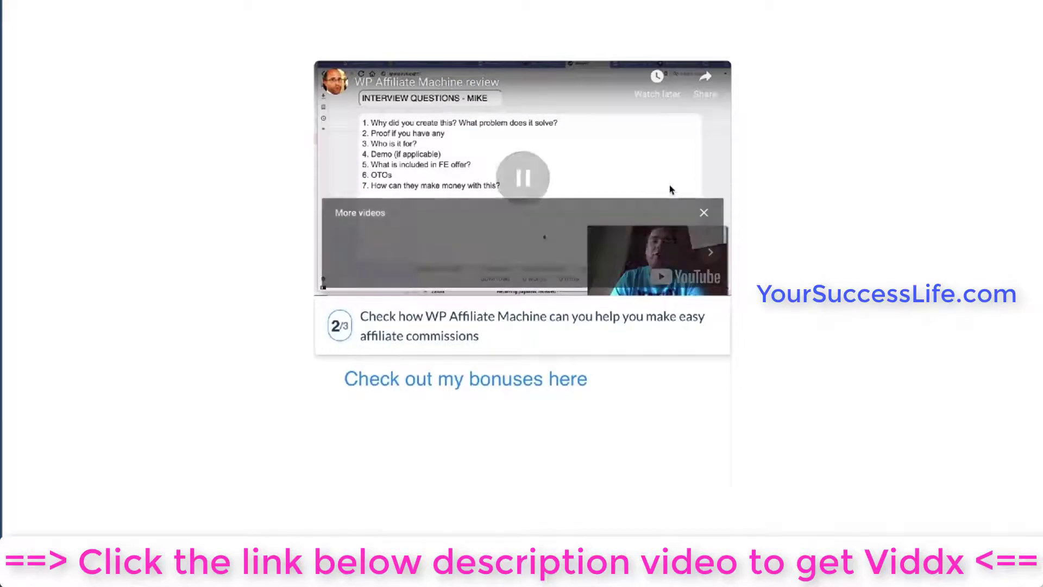
click(704, 212)
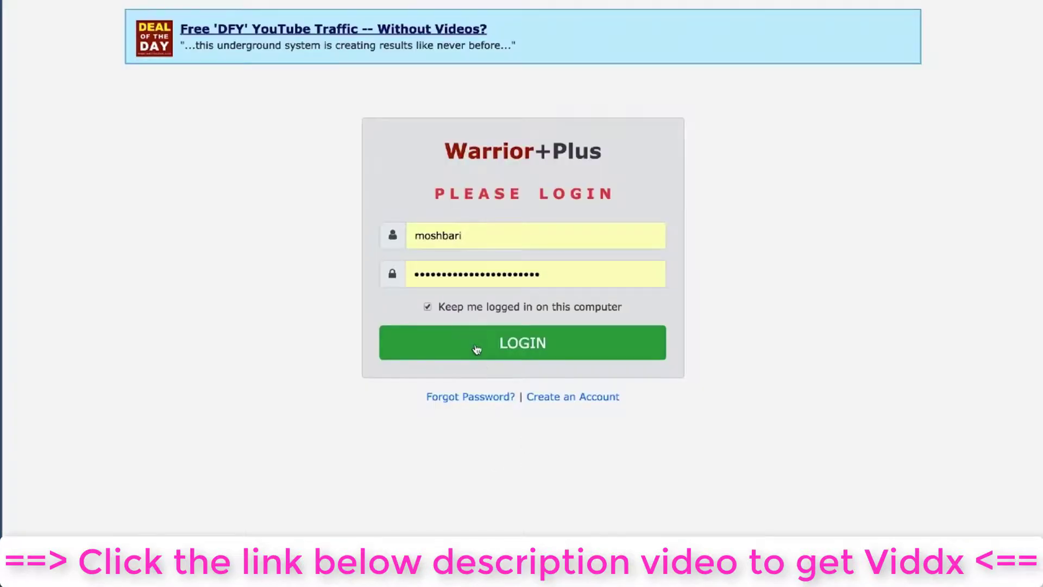
Log in to the Warrior+Plus and JVZoo accounts
click(475, 344)
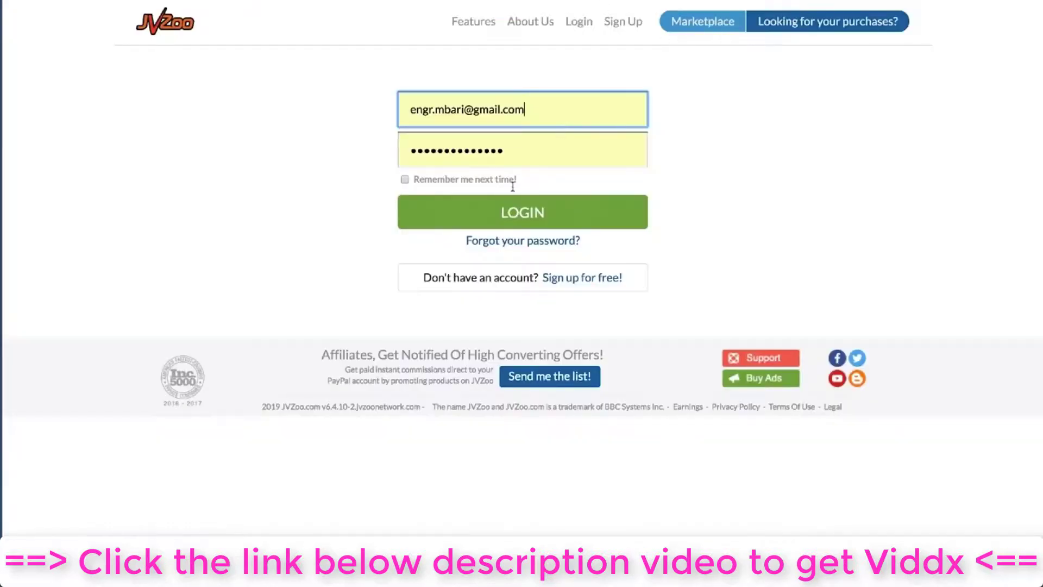
click(505, 209)
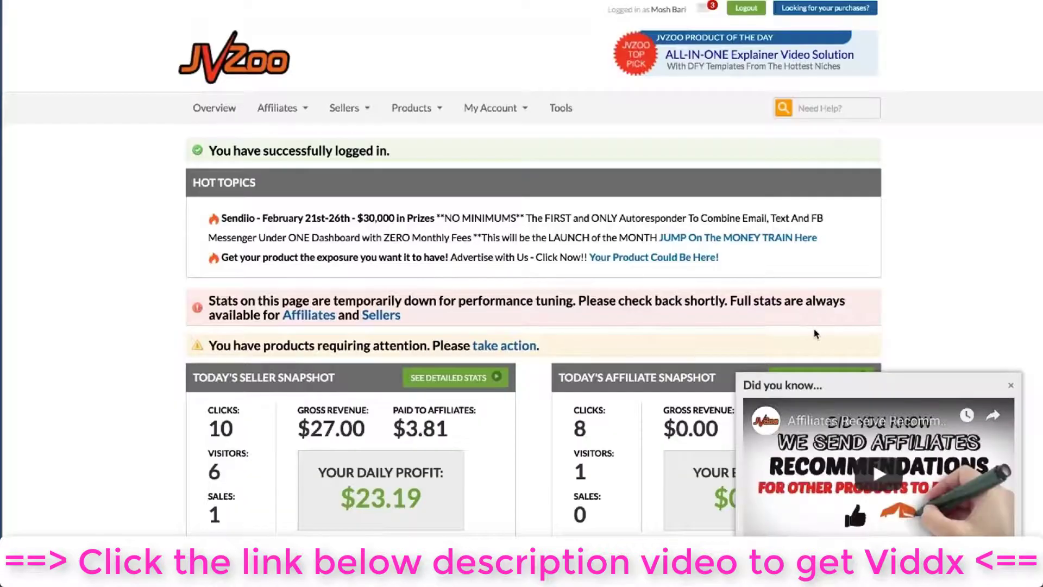
scroll(815, 333, down, 2)
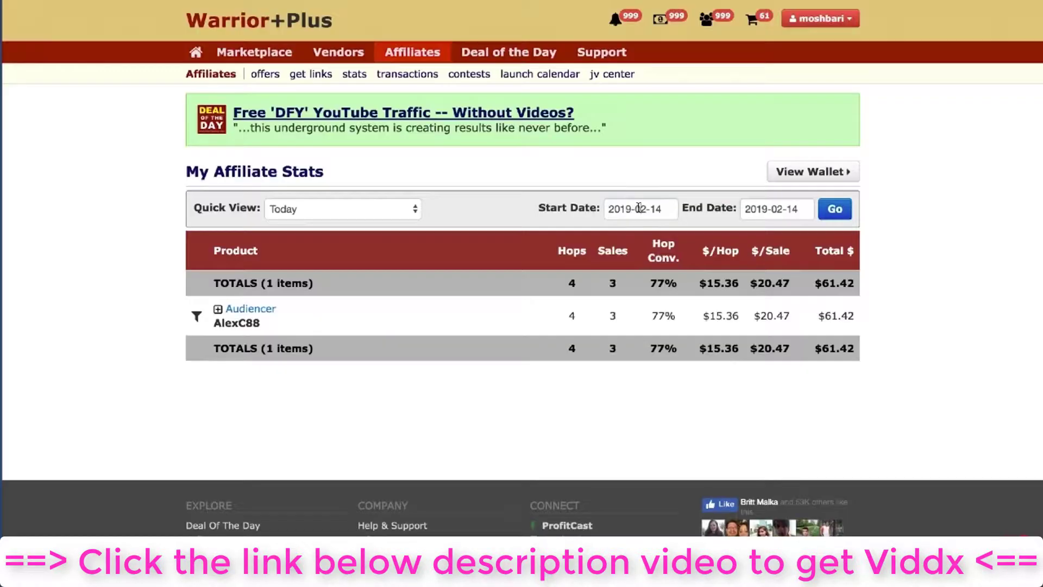
Set the Warrior+Plus affiliate stats date range to 28–31 January 2019
click(637, 209)
click(619, 234)
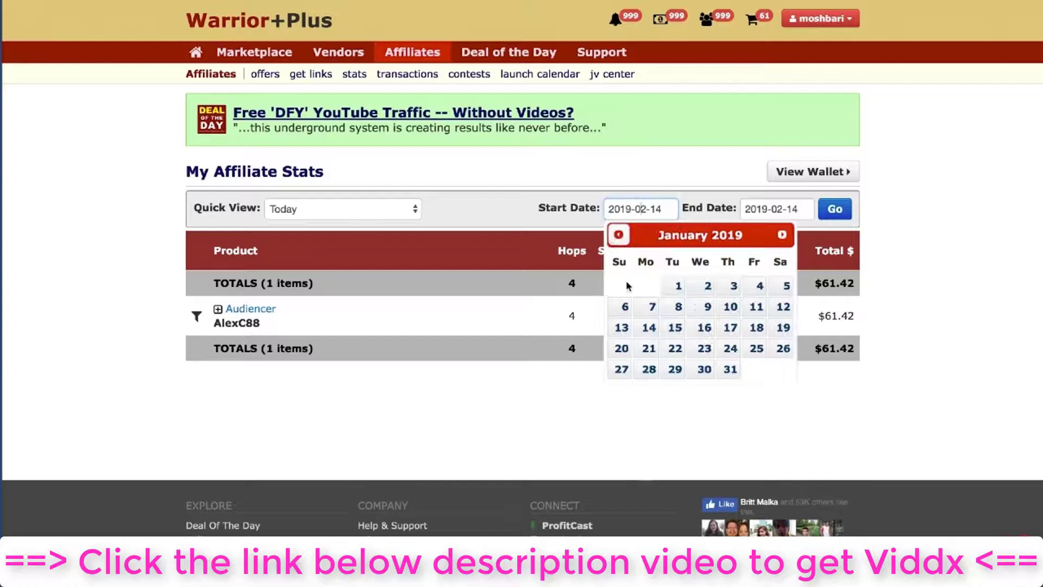
click(649, 368)
click(774, 214)
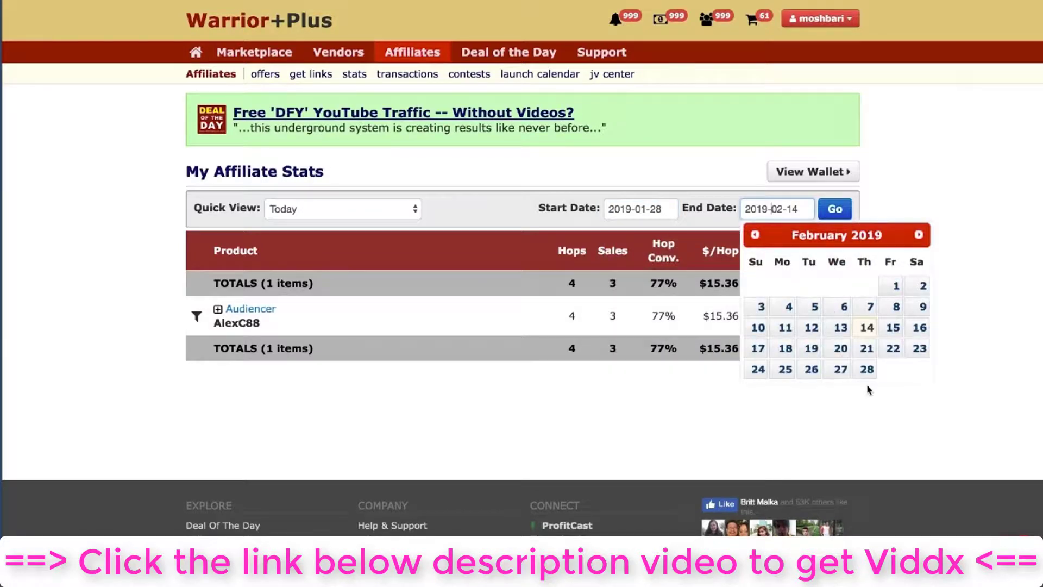
click(755, 234)
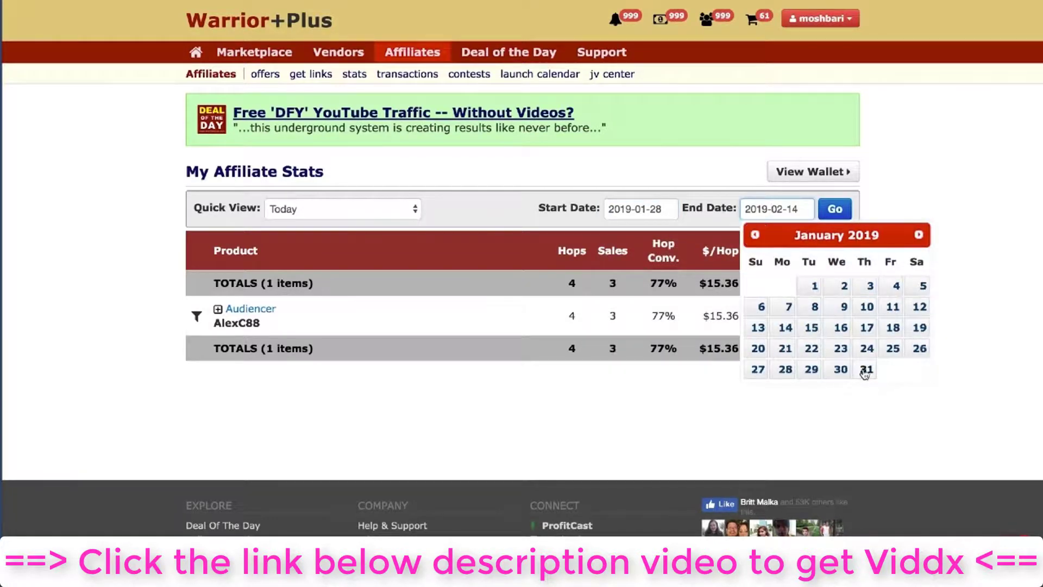
click(864, 369)
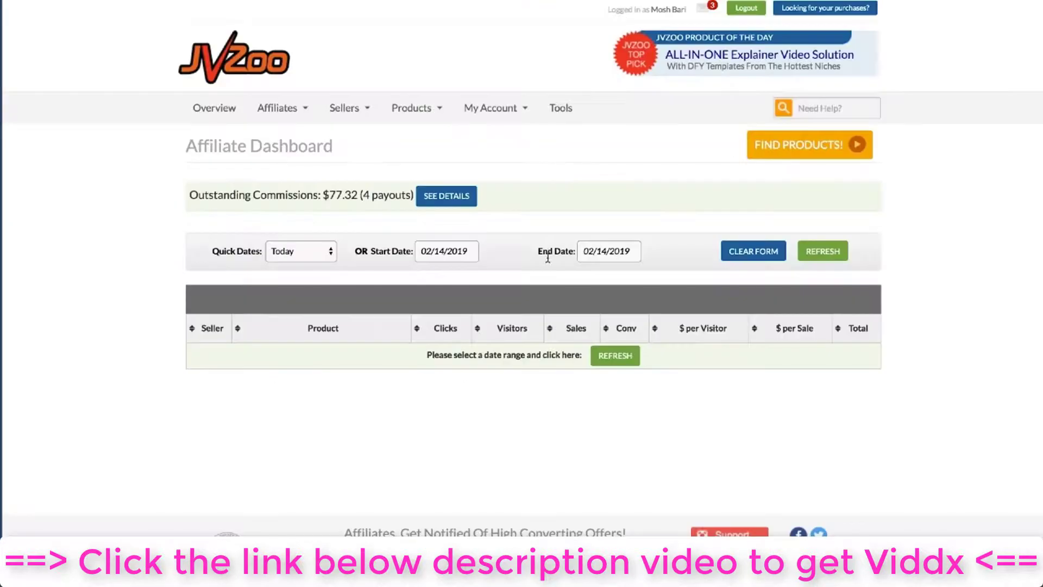
On JVZoo affiliate transactions, set a custom date range of 01/28–01/31/2019
click(283, 107)
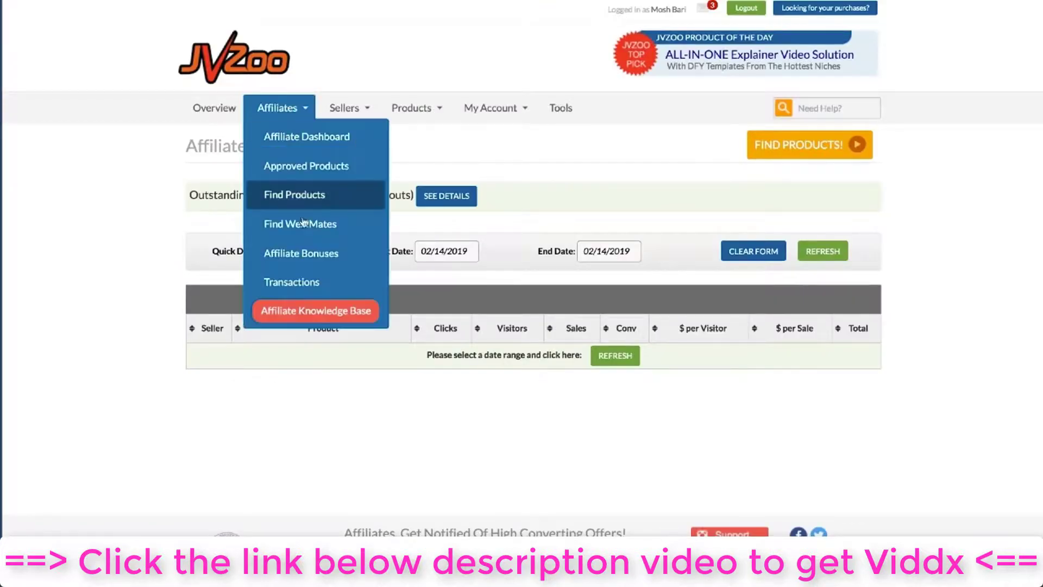
click(291, 281)
click(296, 207)
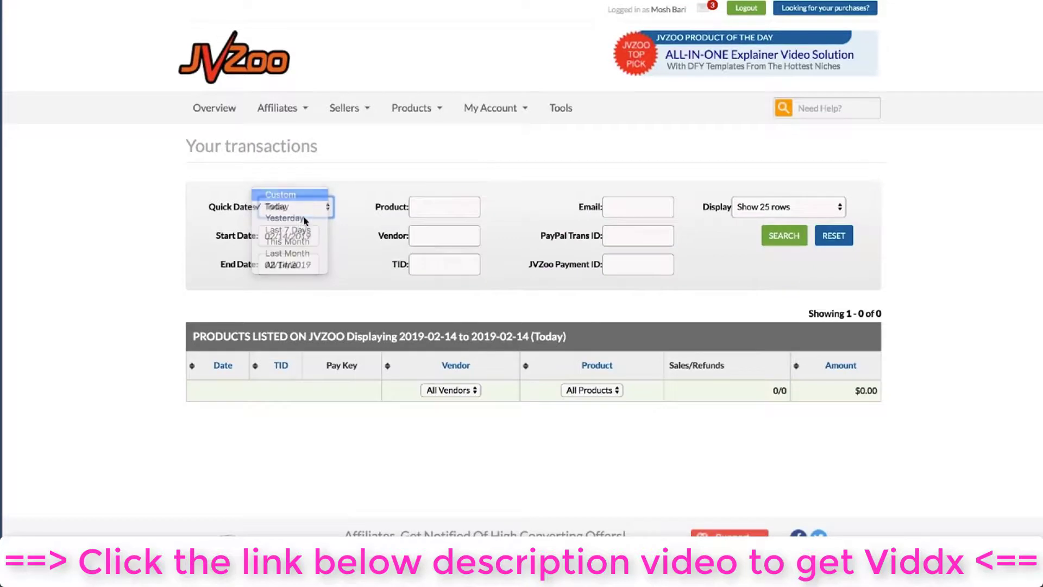
click(281, 195)
click(271, 261)
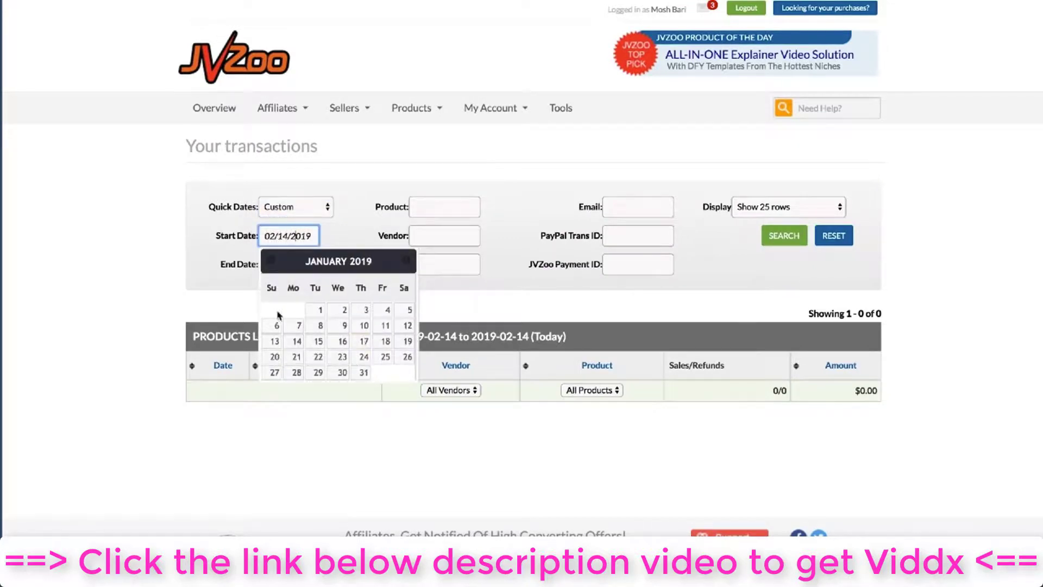
click(296, 372)
click(283, 265)
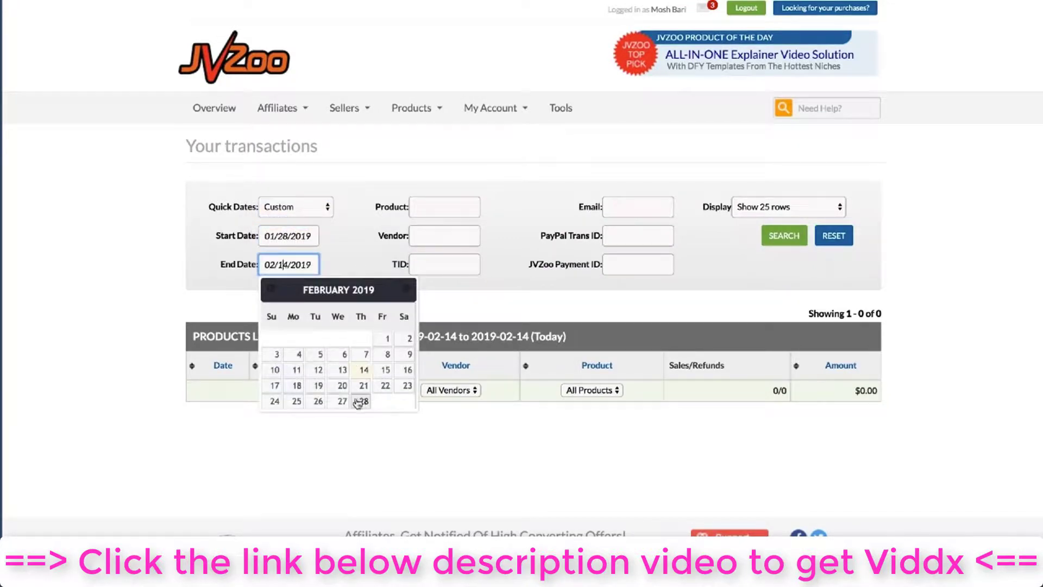
click(270, 289)
click(361, 401)
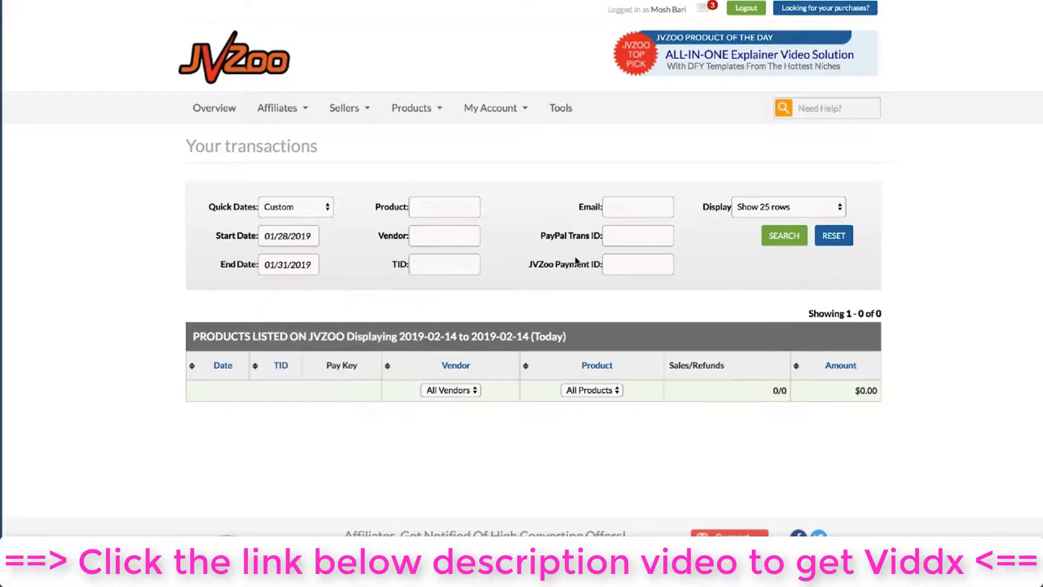
click(772, 206)
click(754, 242)
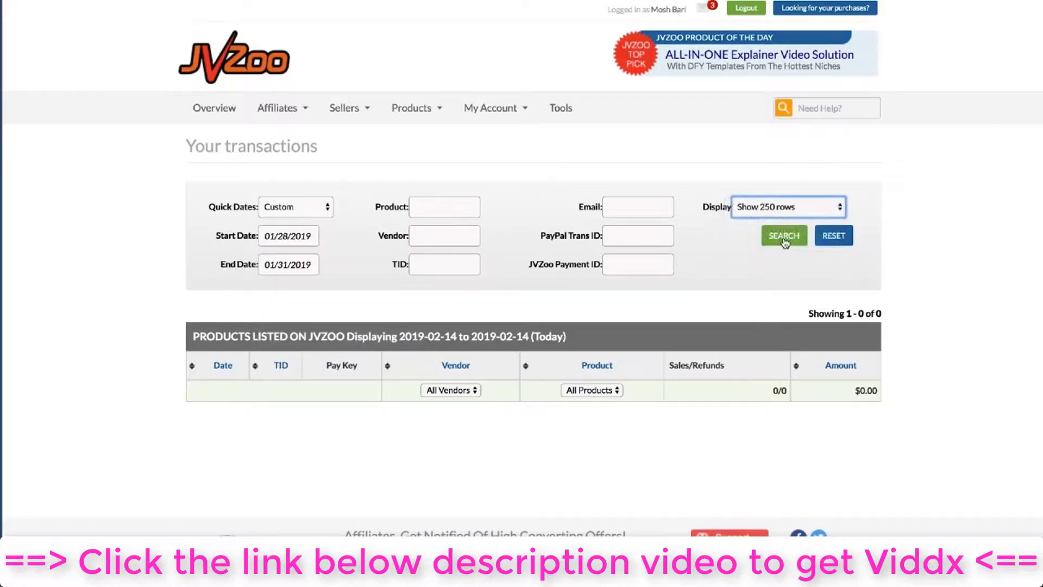
scroll(438, 248, down, 5)
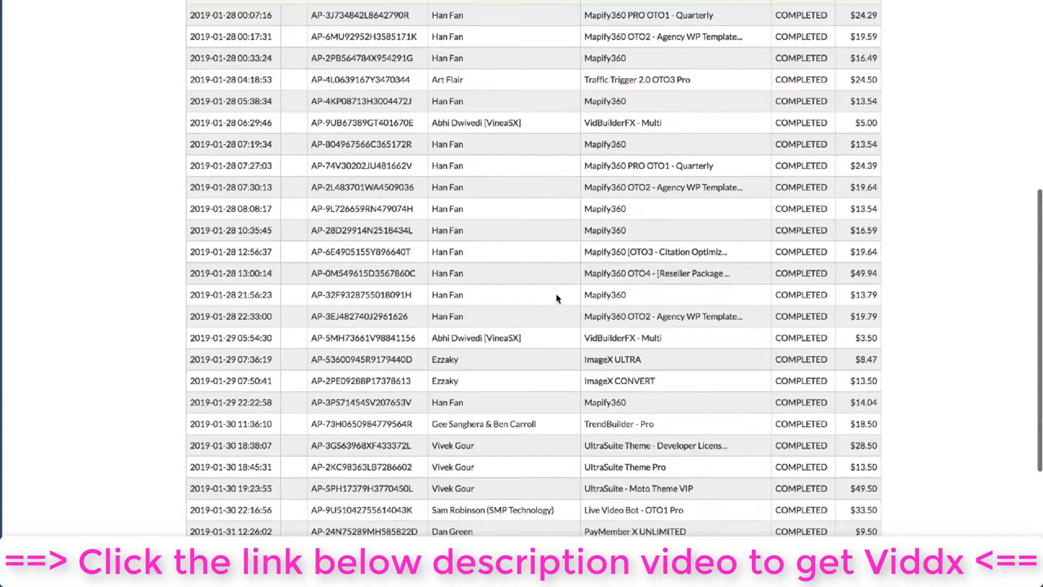
scroll(556, 295, up, 4)
scroll(466, 370, down, 5)
scroll(466, 370, down, 4)
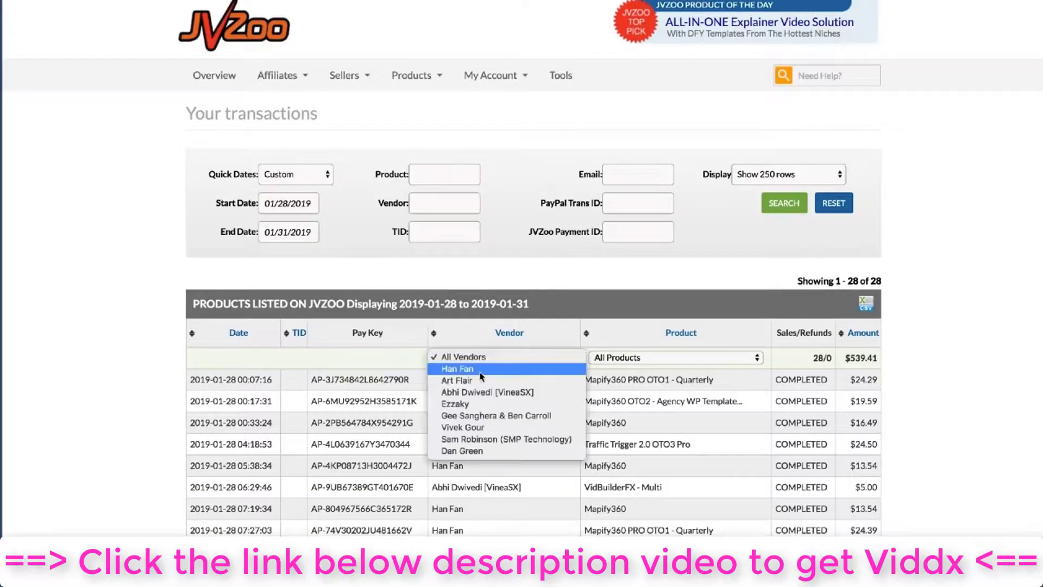
click(478, 369)
click(771, 205)
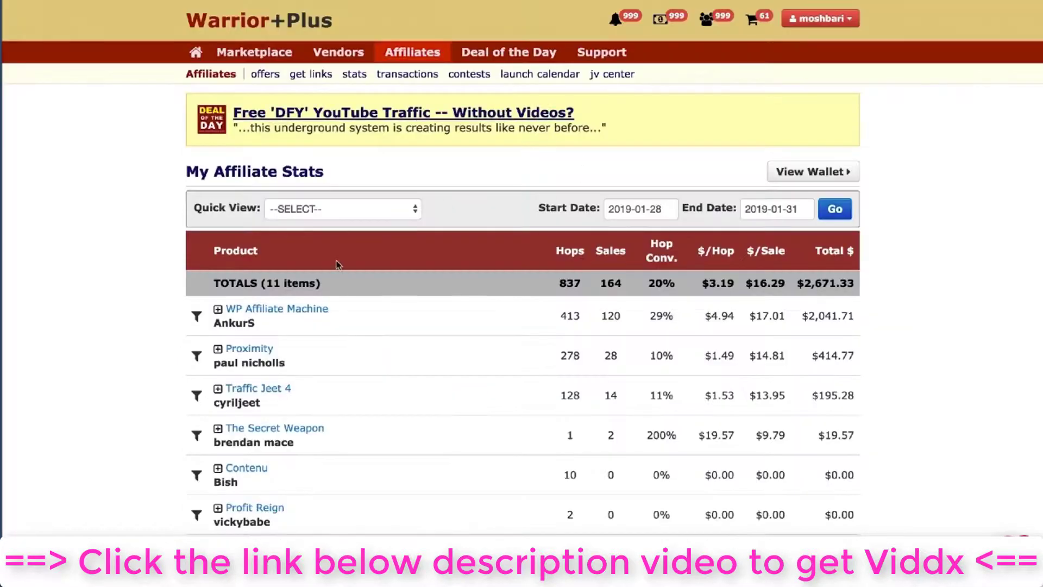
scroll(338, 264, down, 3)
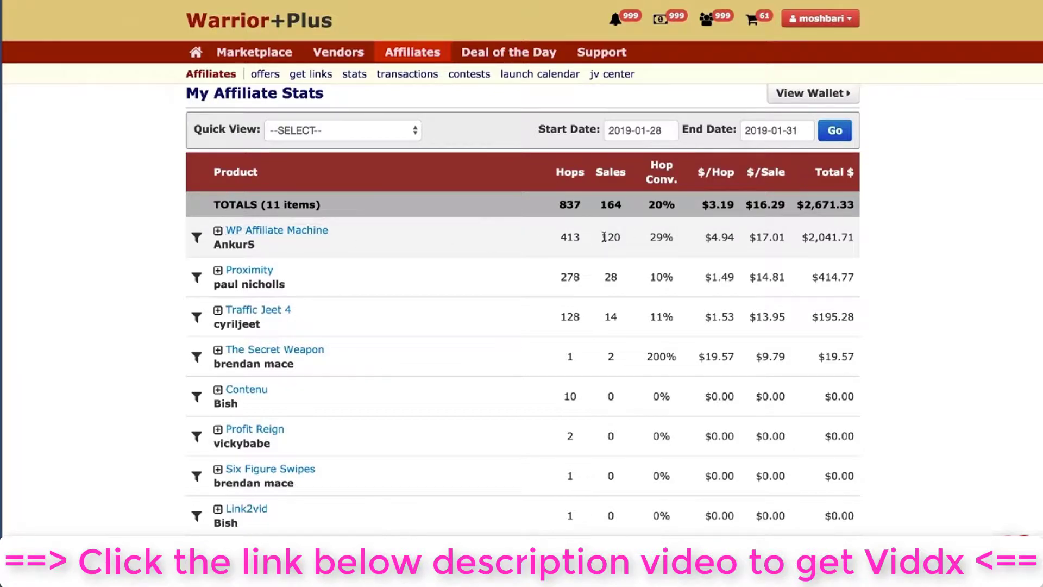
drag(808, 237, 852, 236)
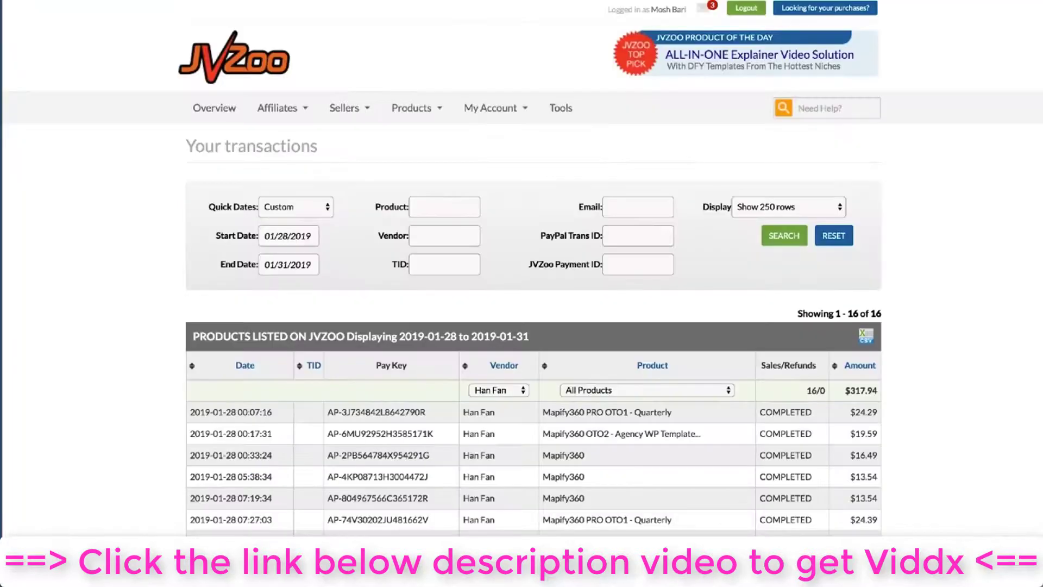
scroll(225, 263, down, 2)
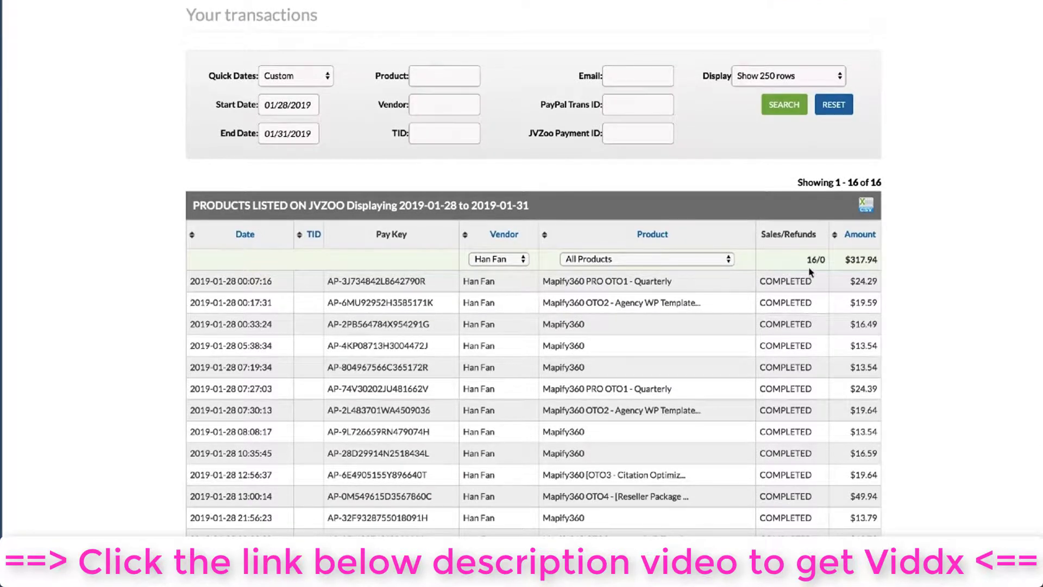
drag(807, 260, 818, 259)
click(848, 260)
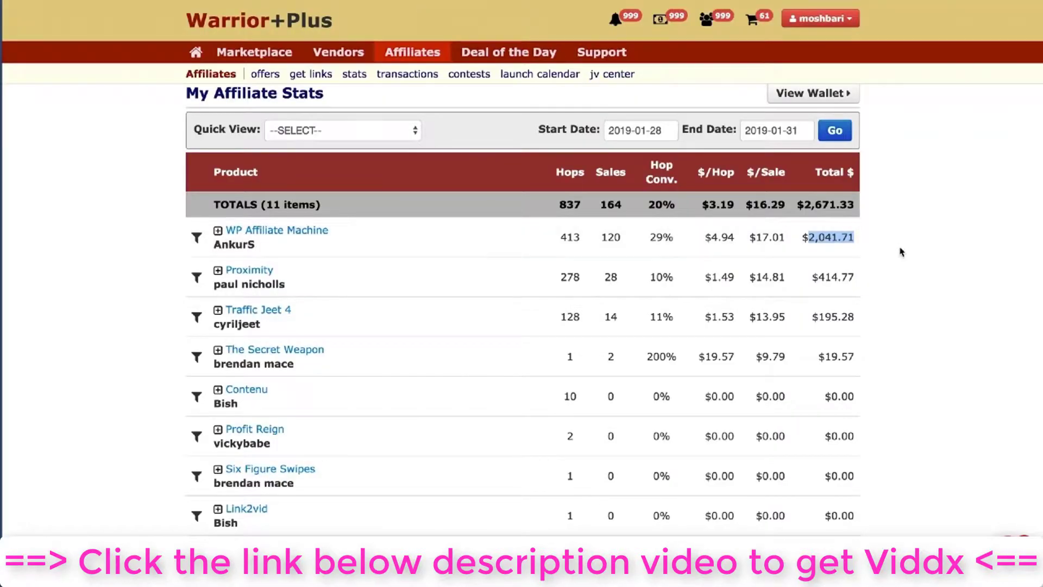
click(901, 252)
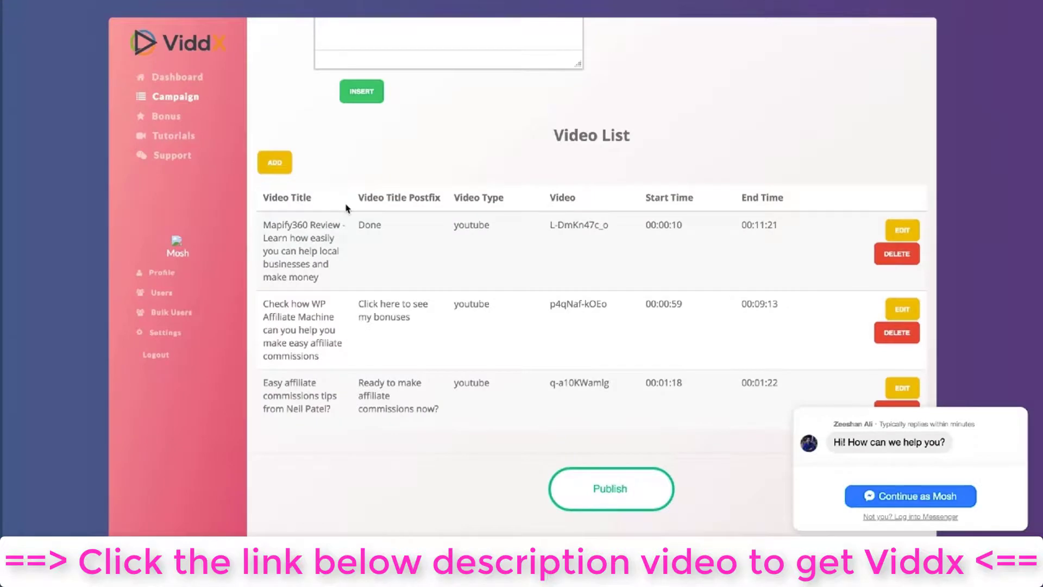
scroll(346, 208, up, 10)
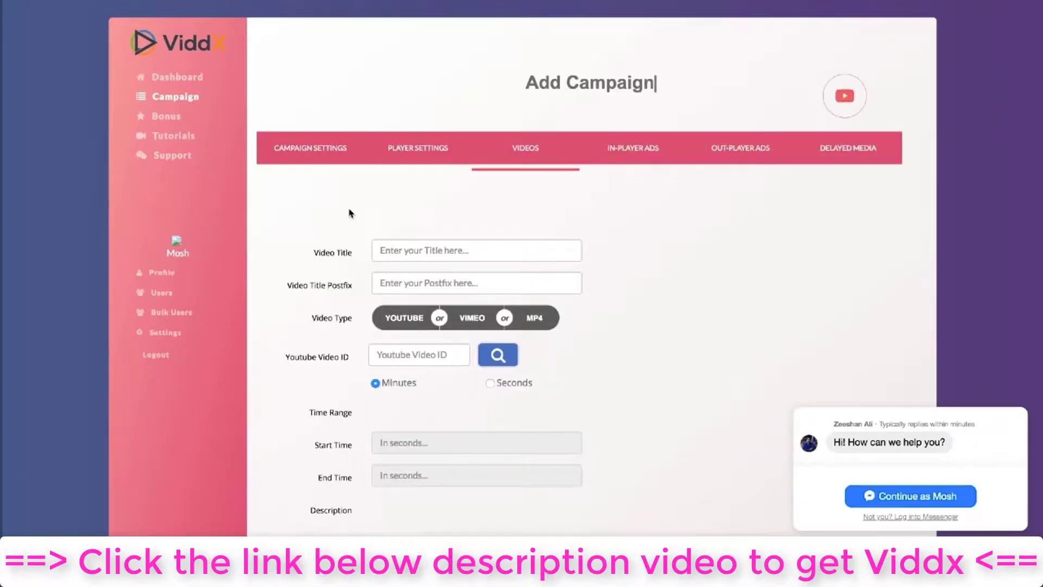